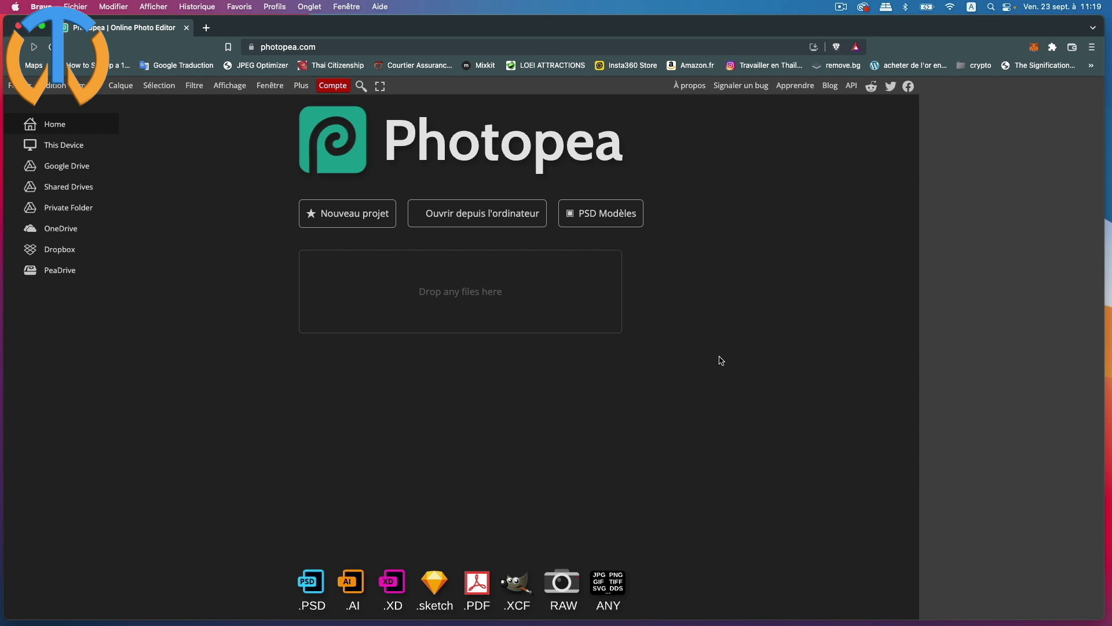
Create a new 1920 x 1080 px project with a white background from the FB Event Image preset
click(336, 212)
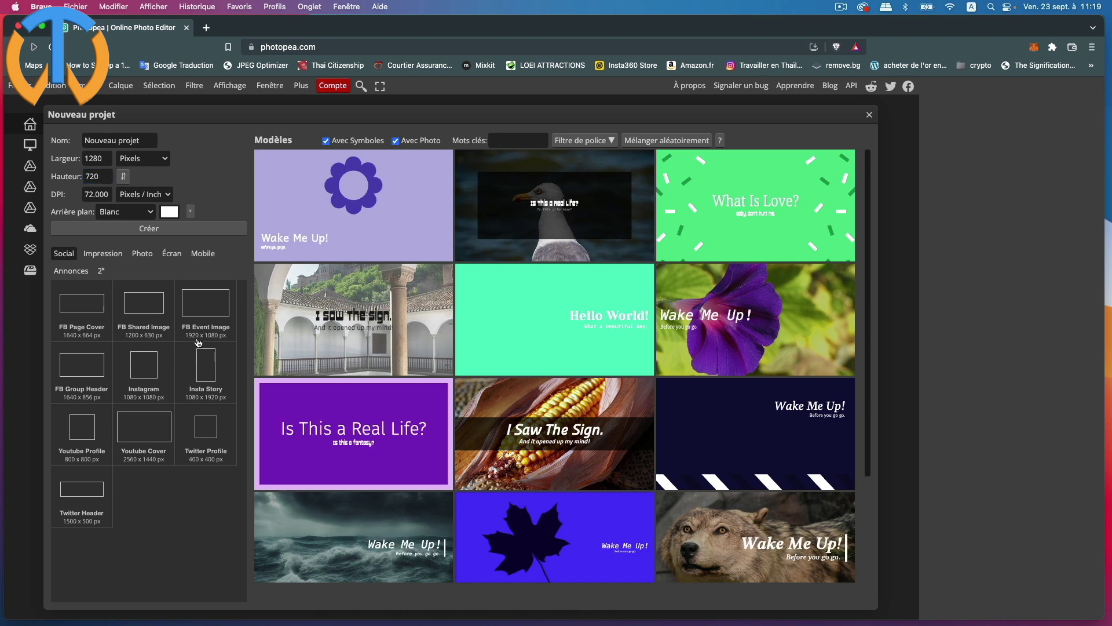
click(209, 310)
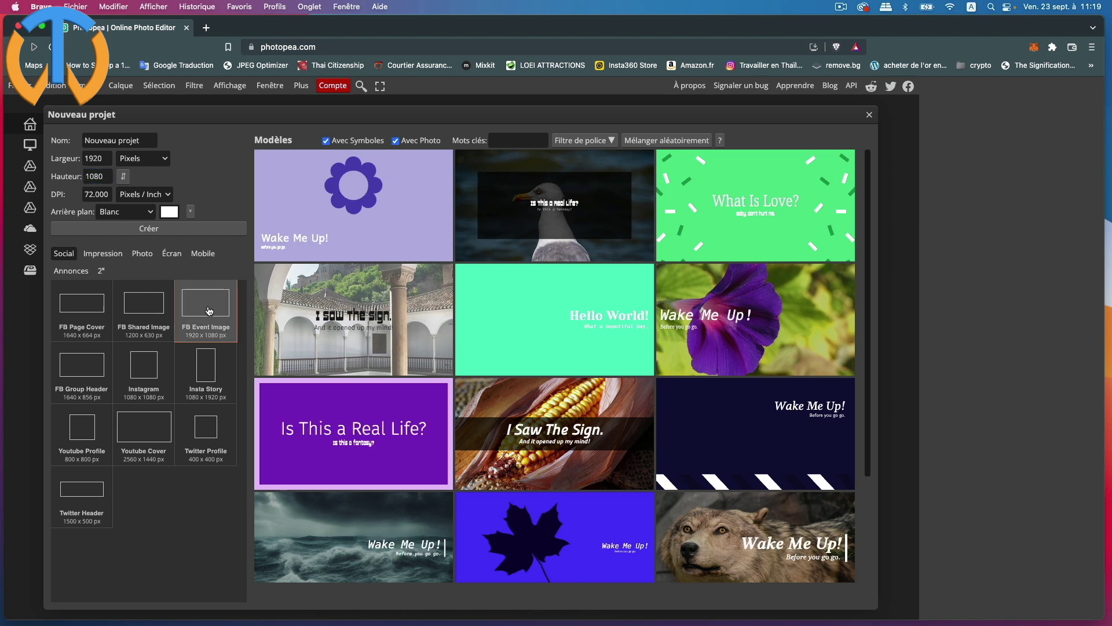
click(150, 228)
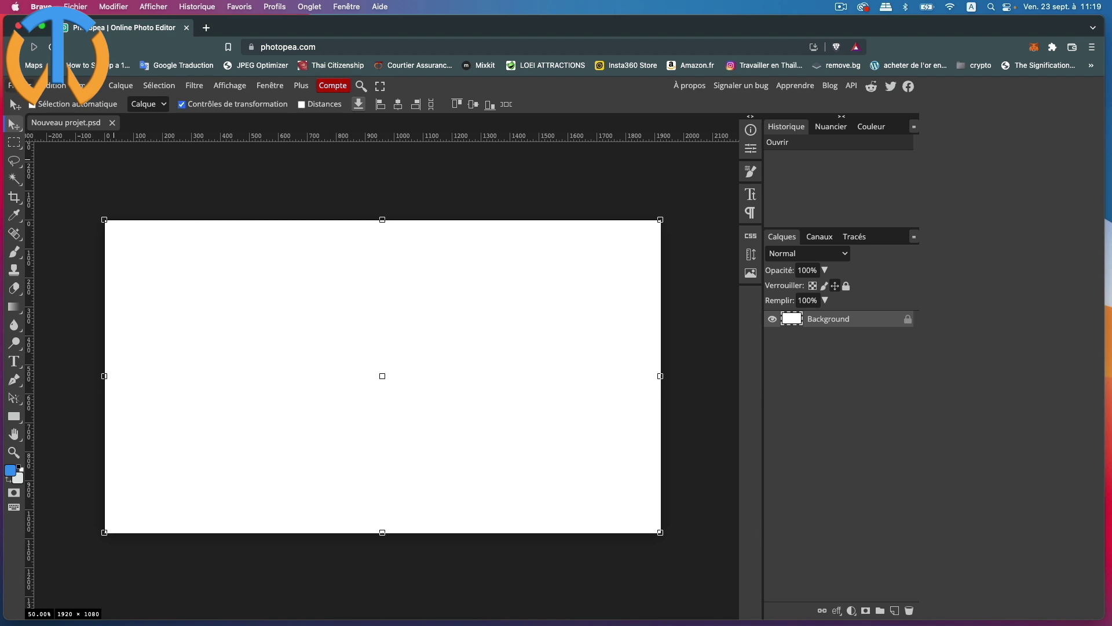
Place the file 0 cadre.psd from the vignette YT / templates vignettes folder into the project
click(11, 85)
click(41, 139)
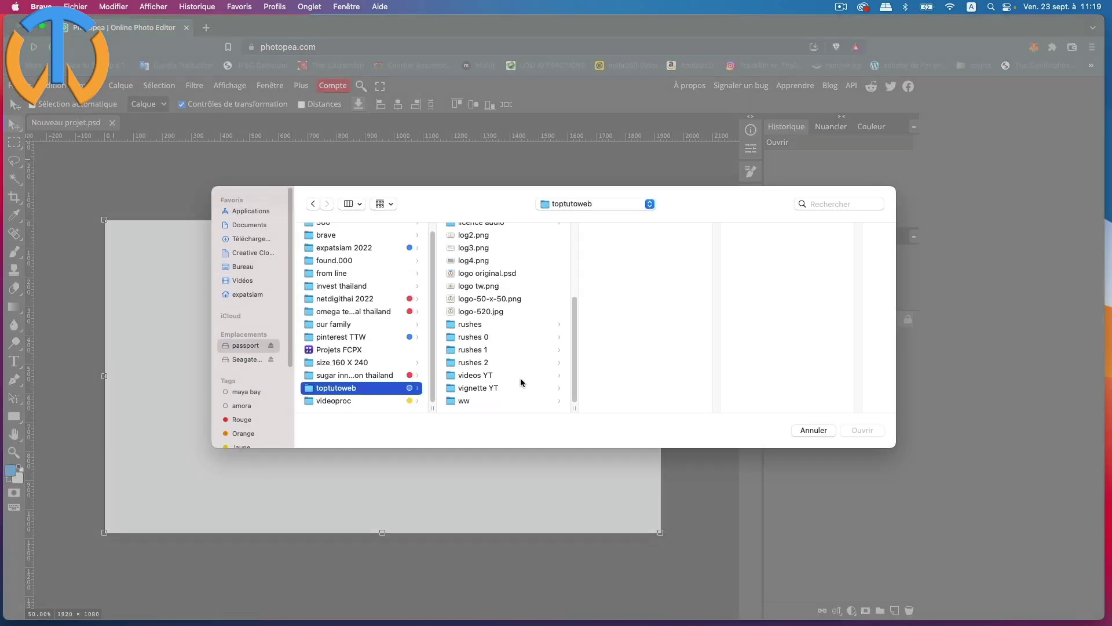
click(491, 387)
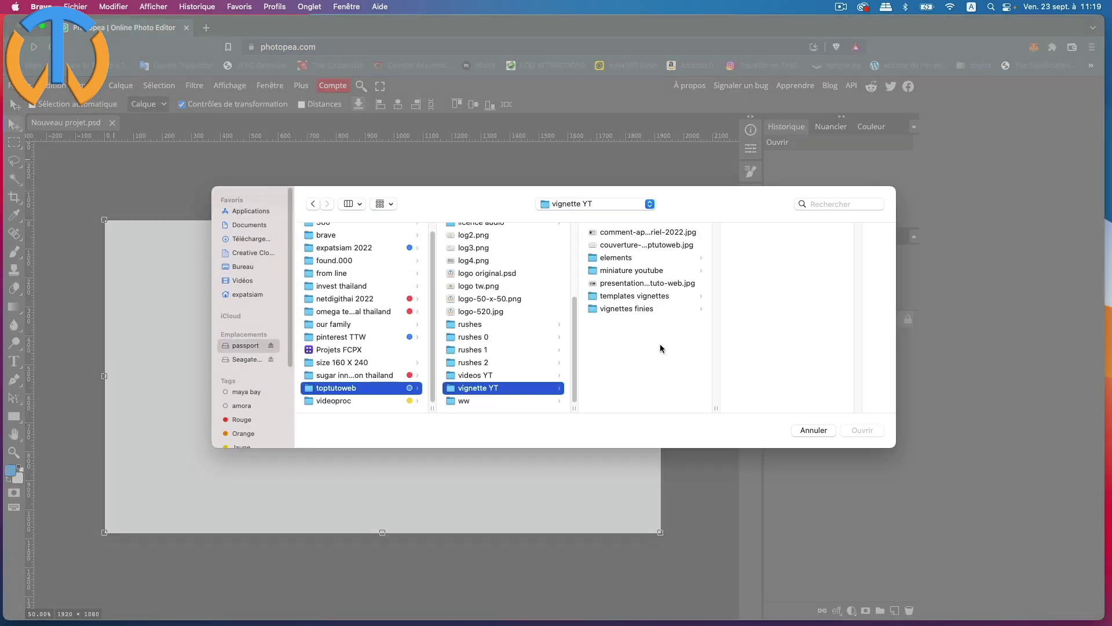
click(638, 297)
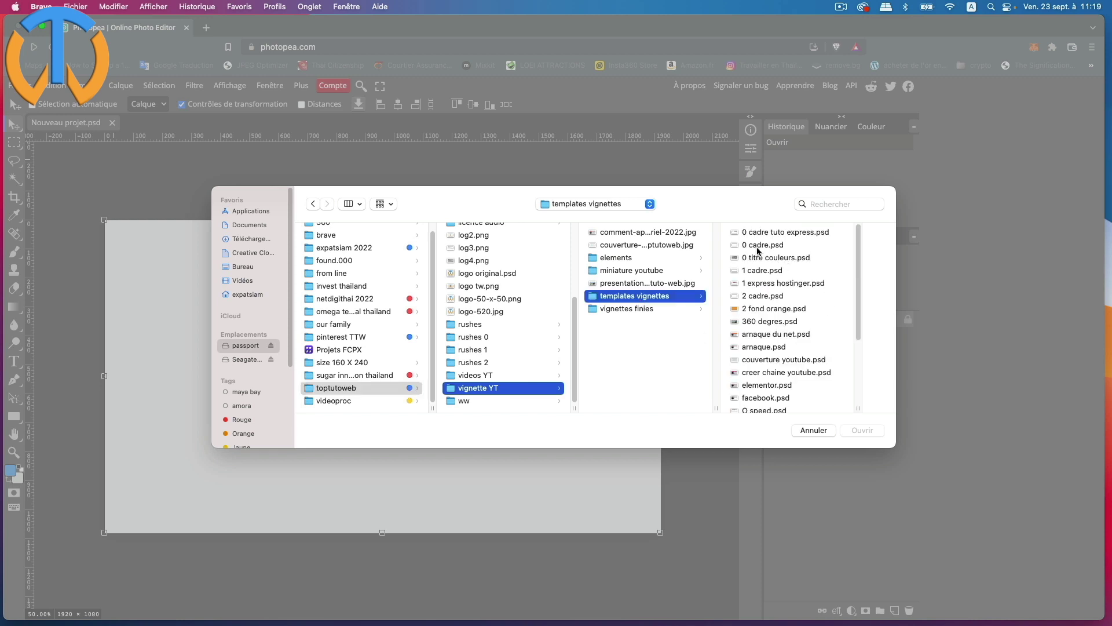
click(757, 246)
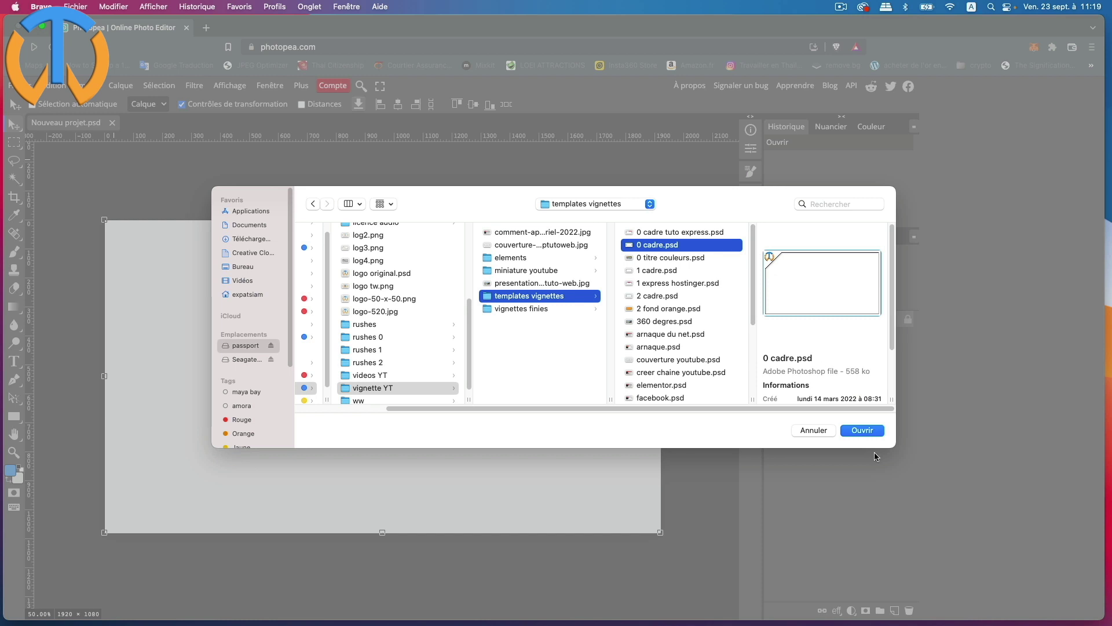
click(864, 431)
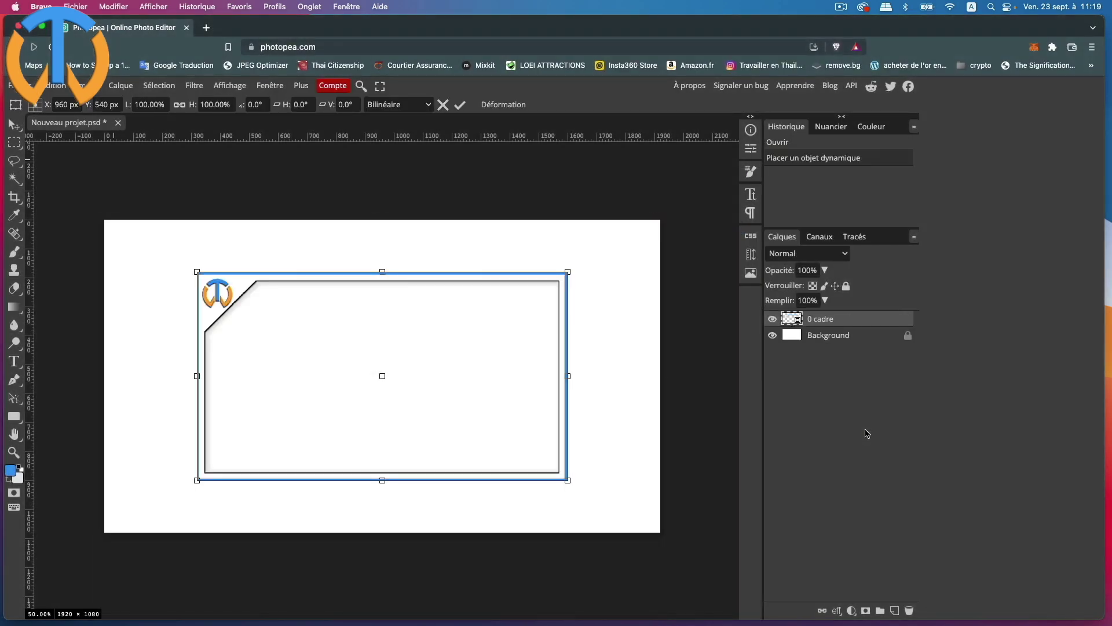
Align the placed frame with the canvas's upper-left corner and scale it to 150% to fill the canvas
drag(234, 284, 151, 245)
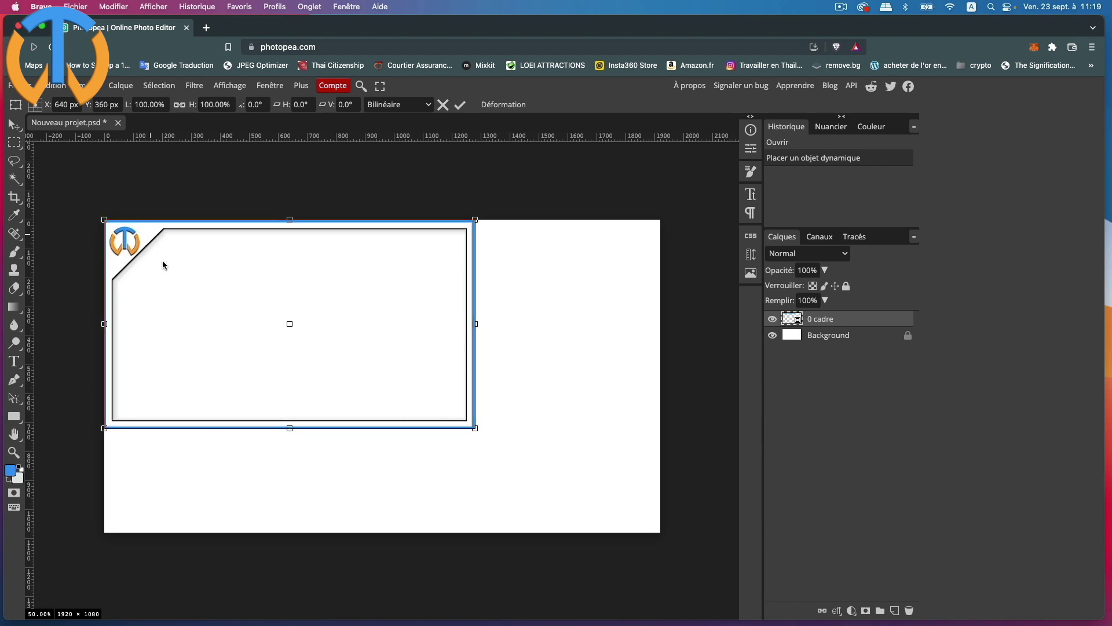
drag(476, 429, 670, 524)
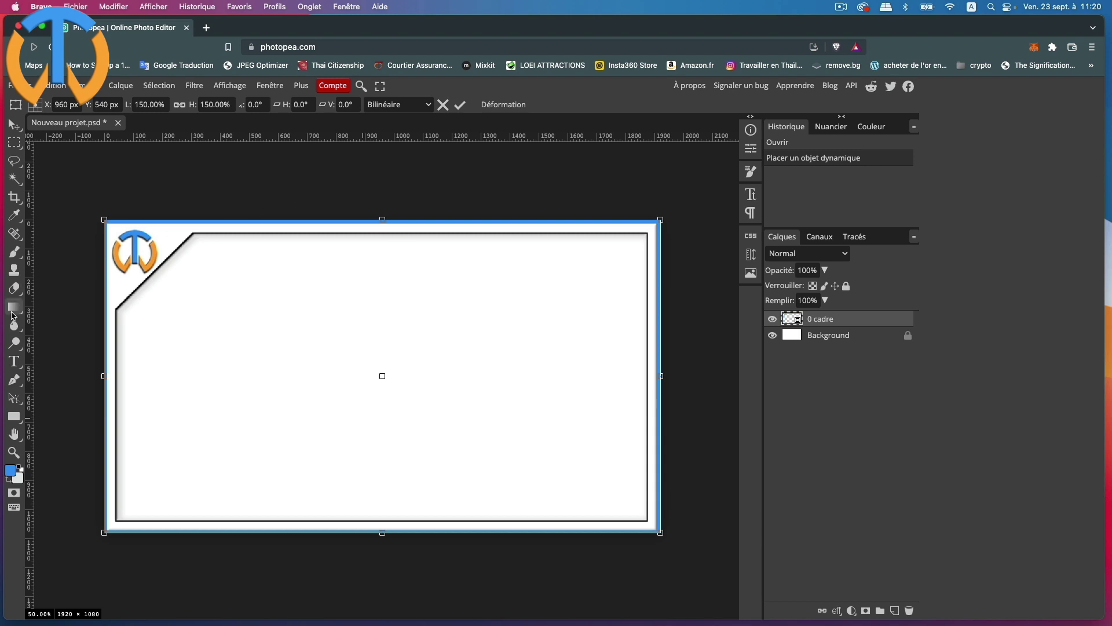
Add a paragraph text box of about 1500 x 700 px above the Background layer and enter the two-paragraph message about justifying text on PHOTOPEA
click(15, 364)
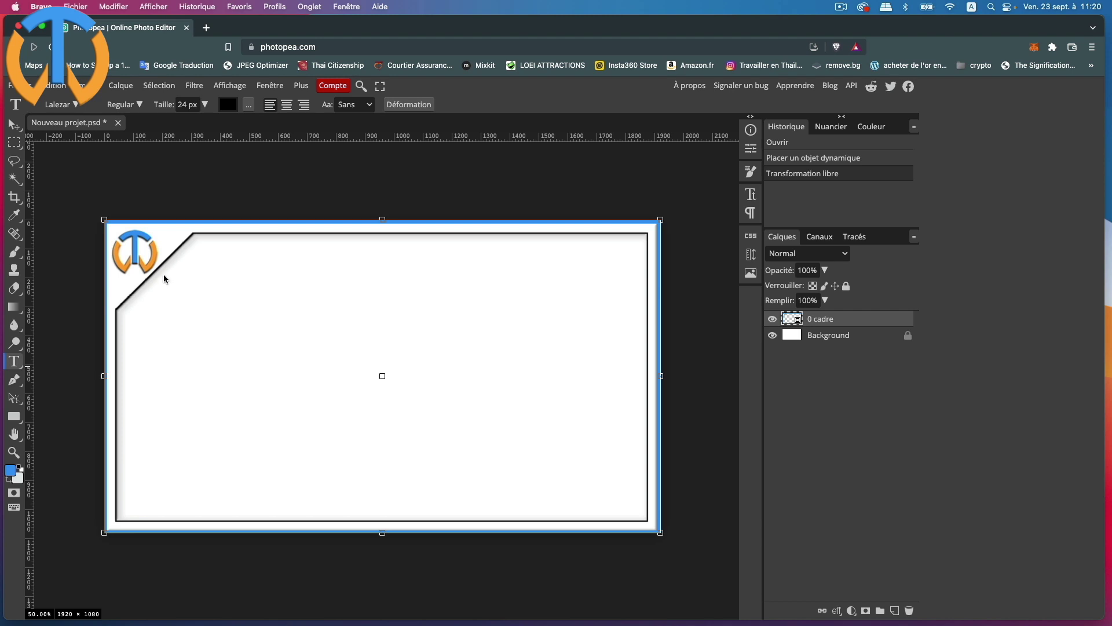
click(848, 340)
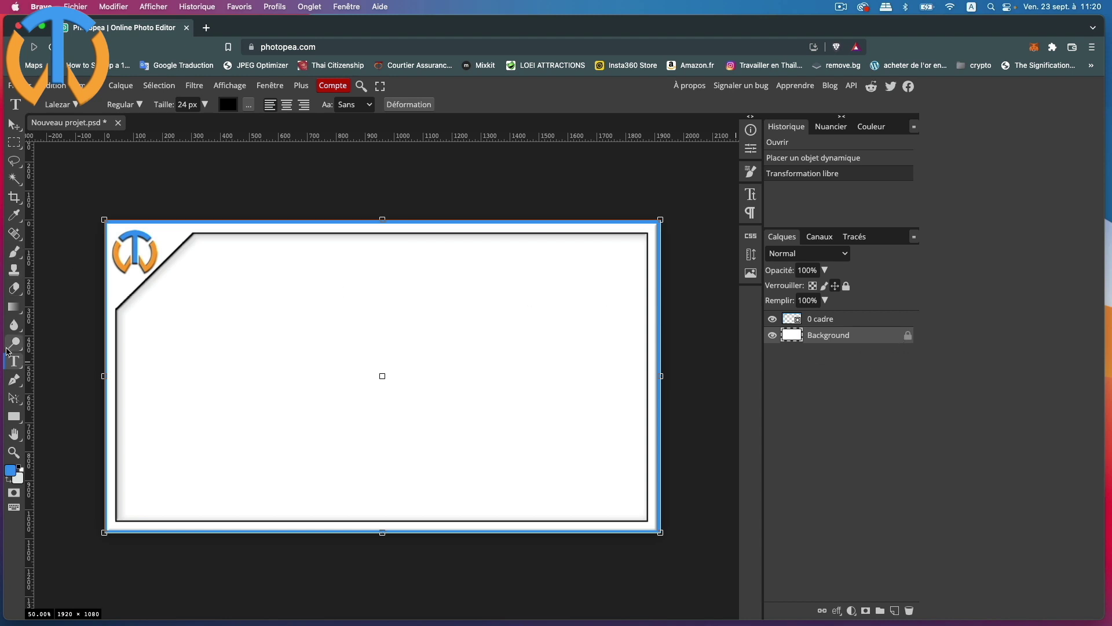
drag(167, 275, 605, 481)
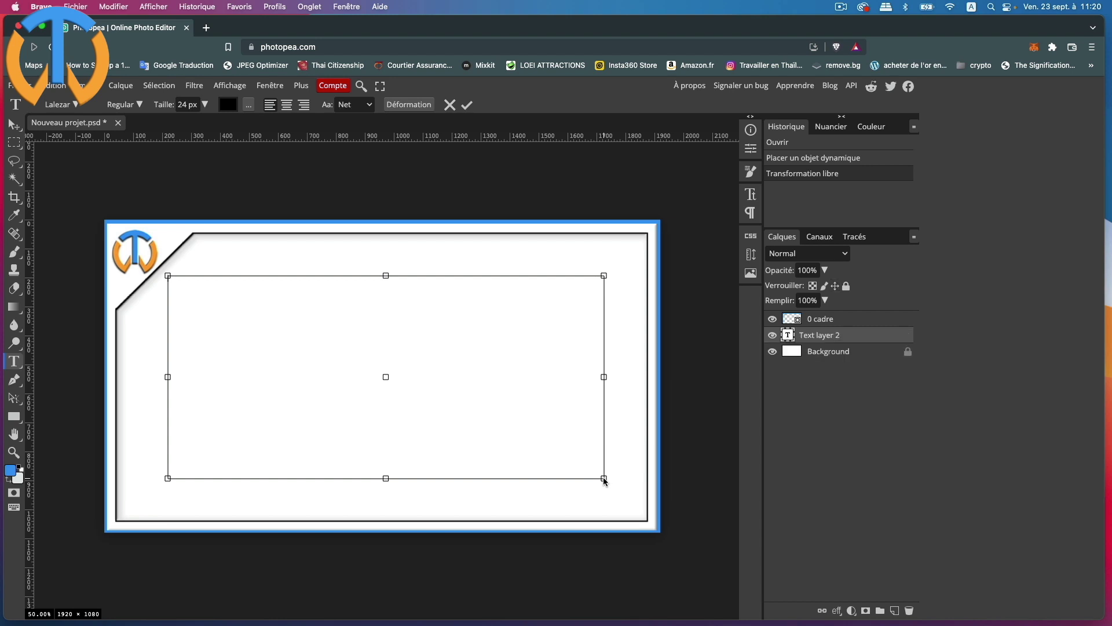
text(ou)
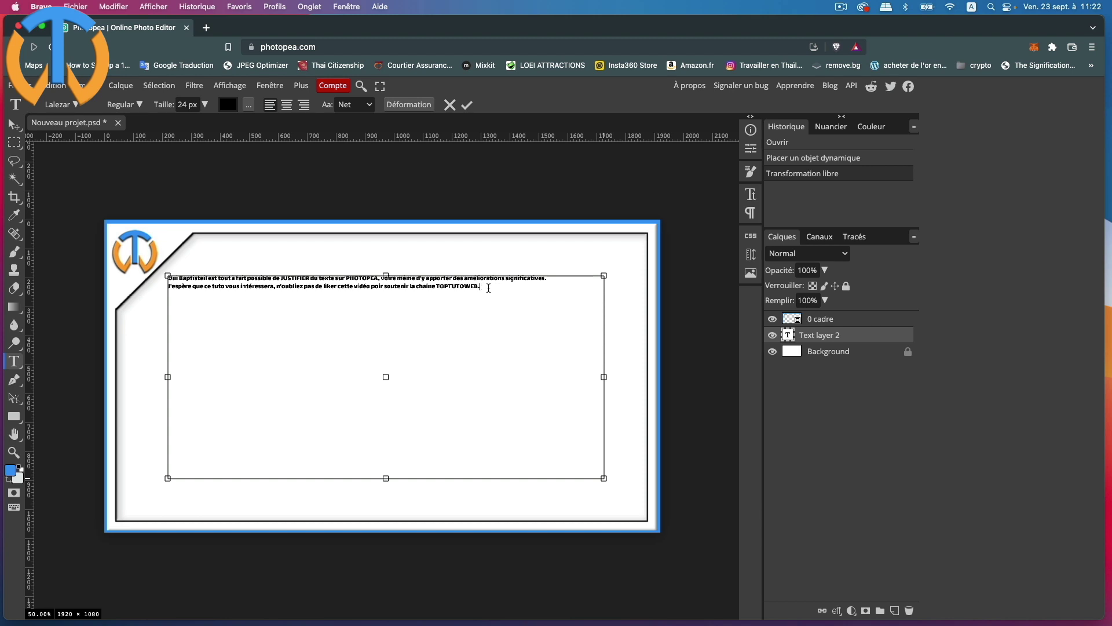
Set the font size of the whole message to 83 px
drag(483, 287, 163, 275)
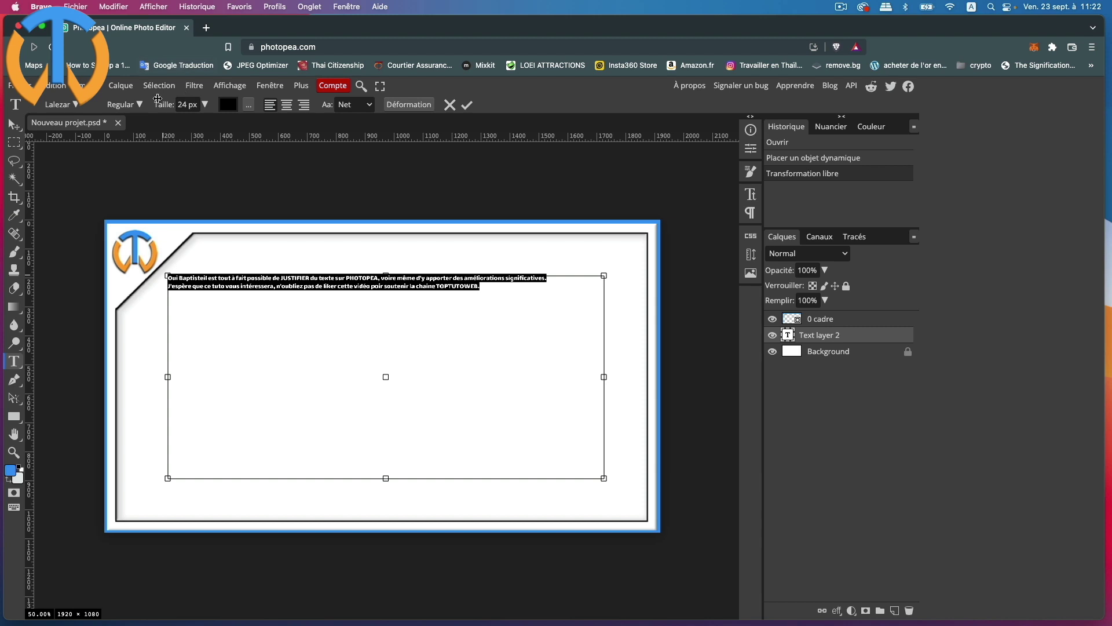
click(205, 104)
drag(177, 123, 195, 122)
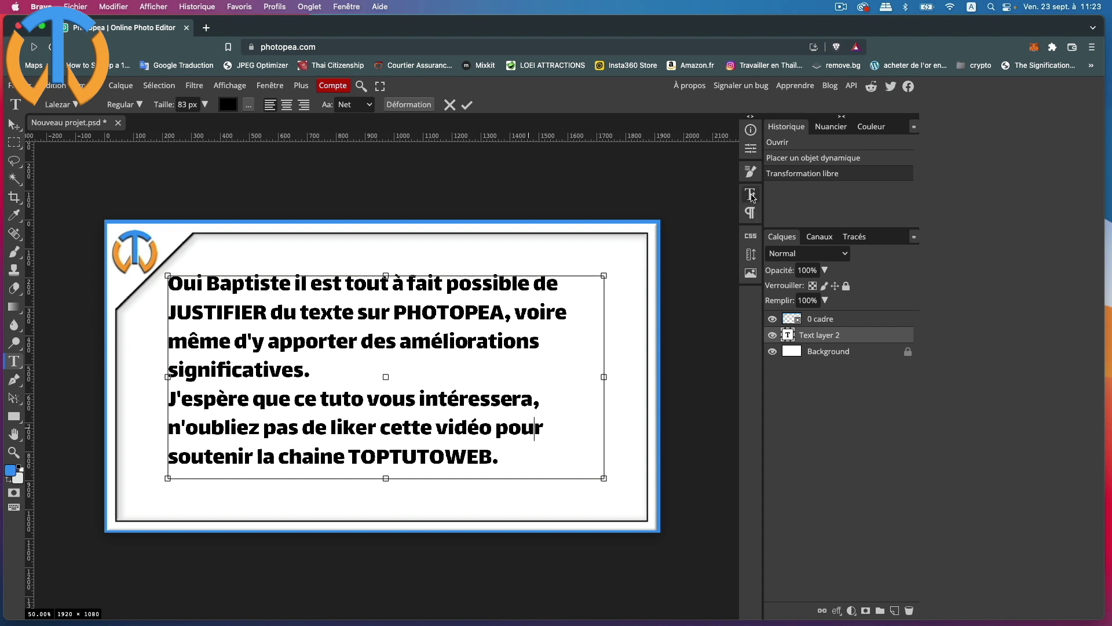
Examine the text's character settings, including font, size, kerning and line spacing
click(276, 90)
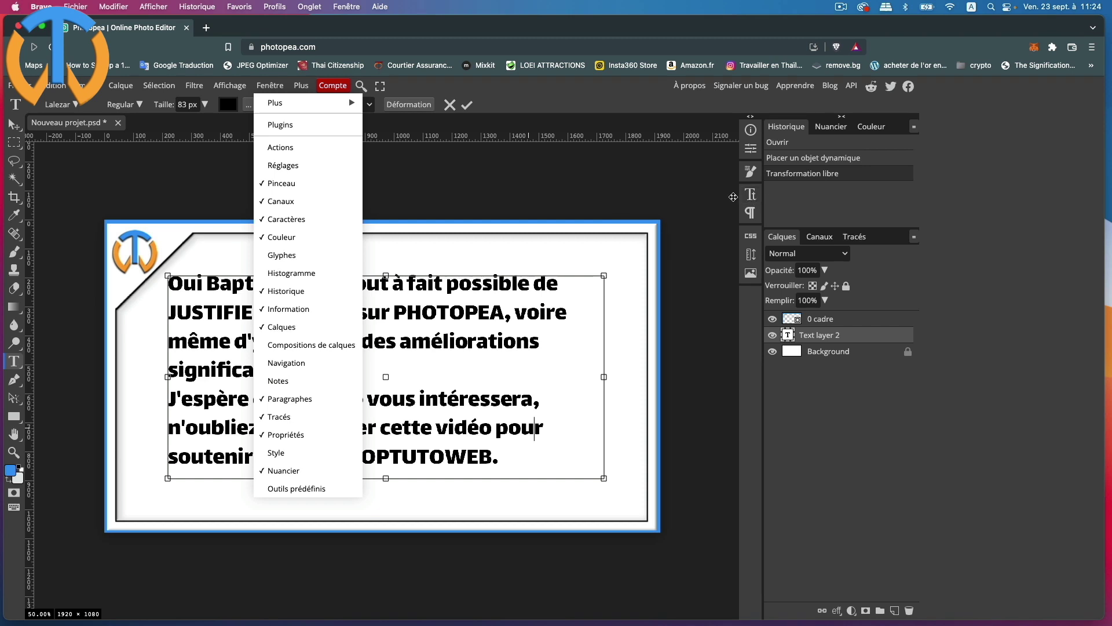
click(686, 195)
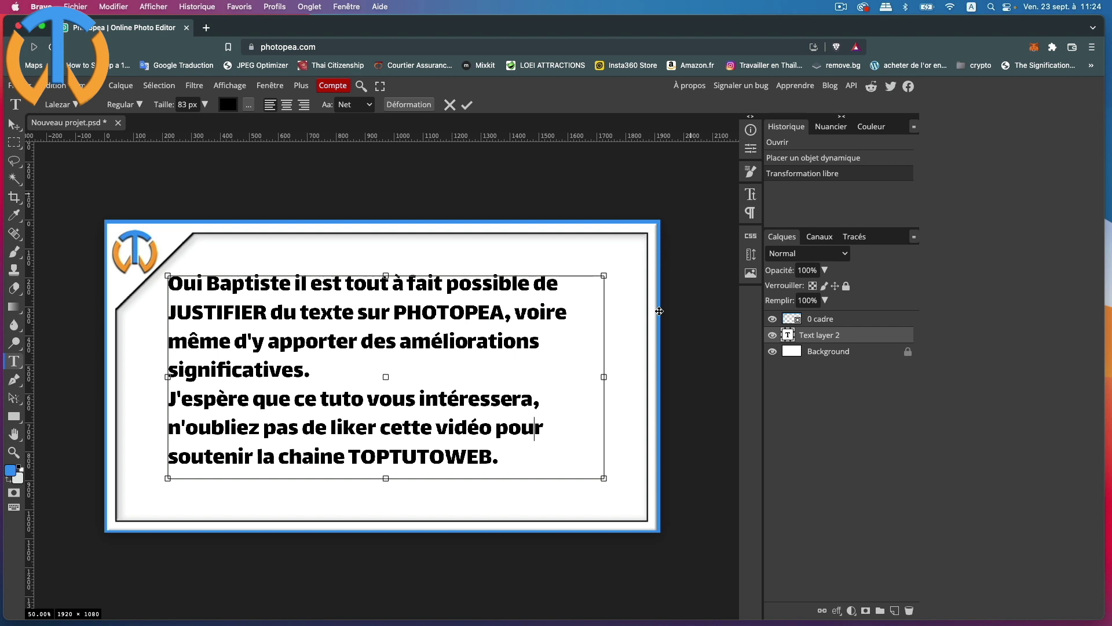
click(755, 199)
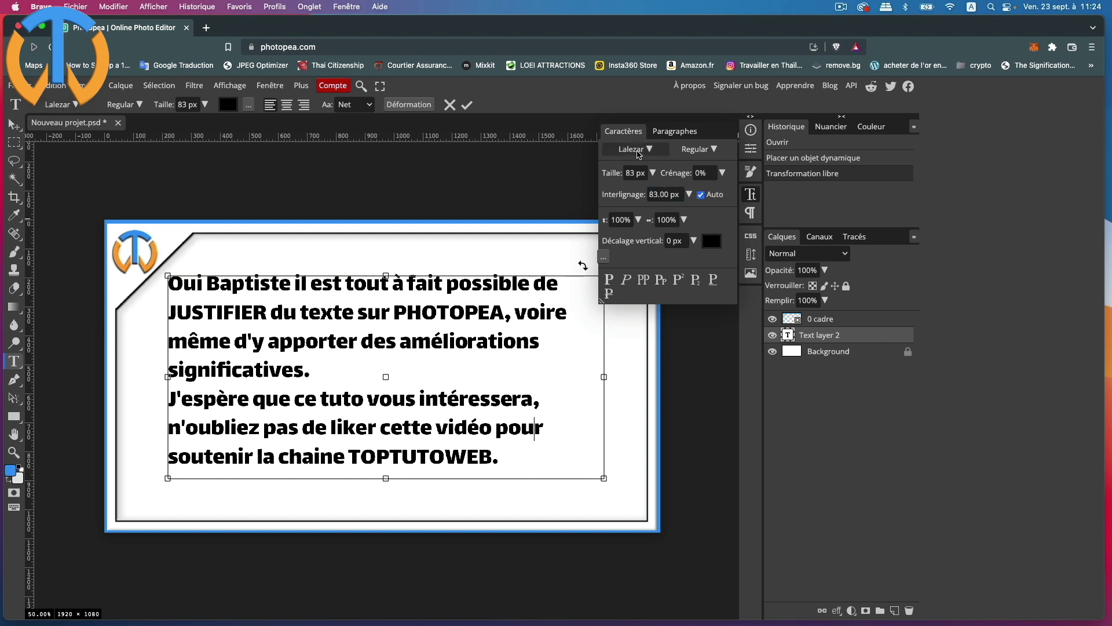
click(642, 176)
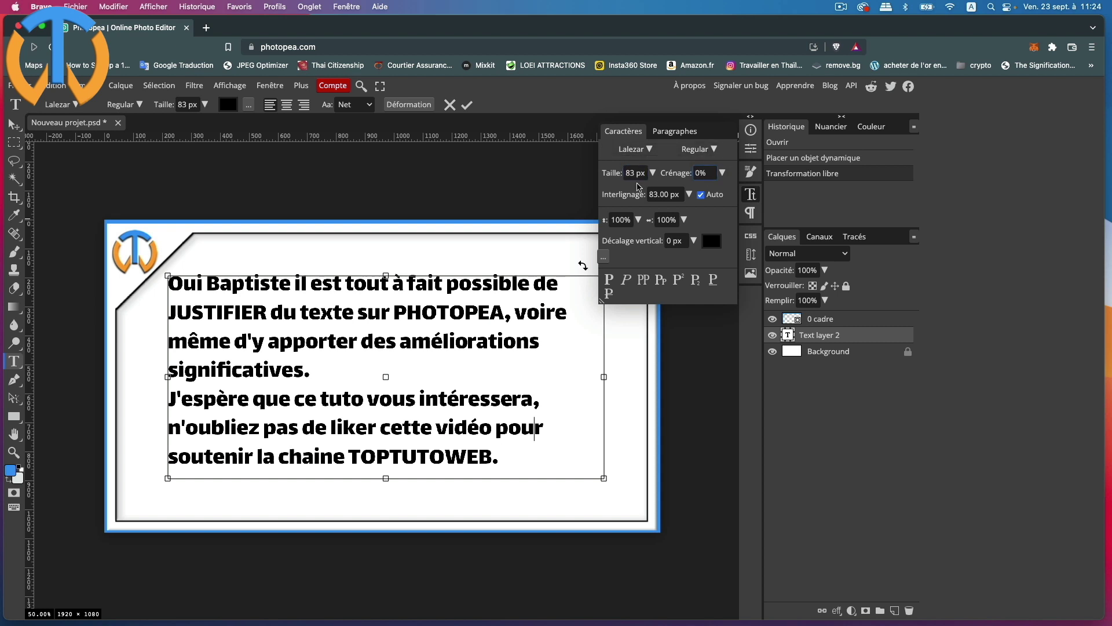
click(654, 196)
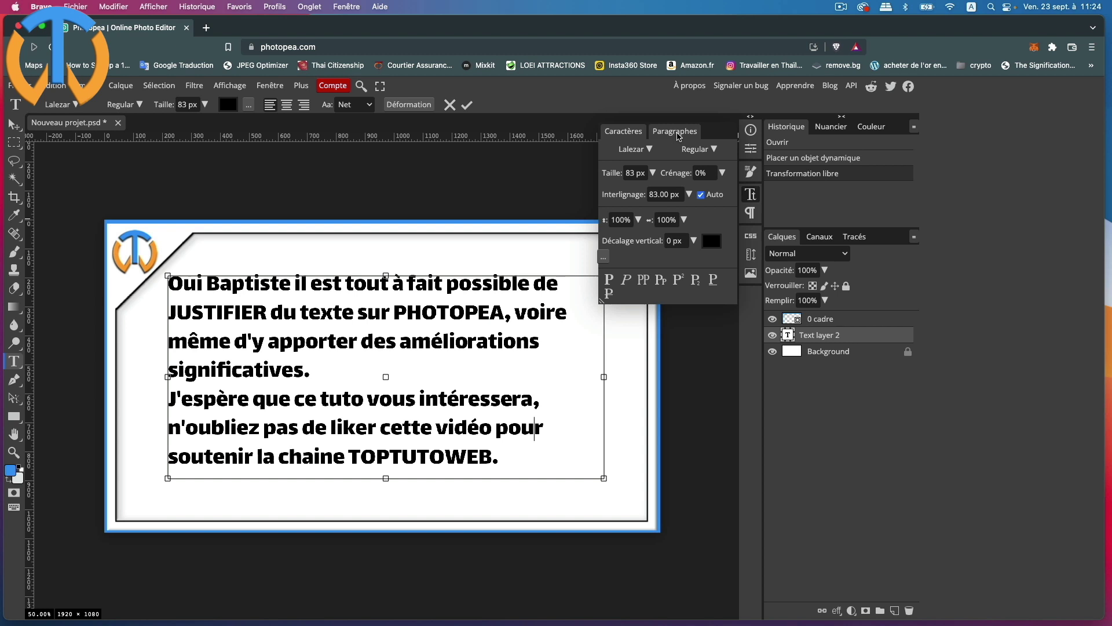
Try full justification on both paragraphs, settling on justified text with left-aligned last lines
click(676, 131)
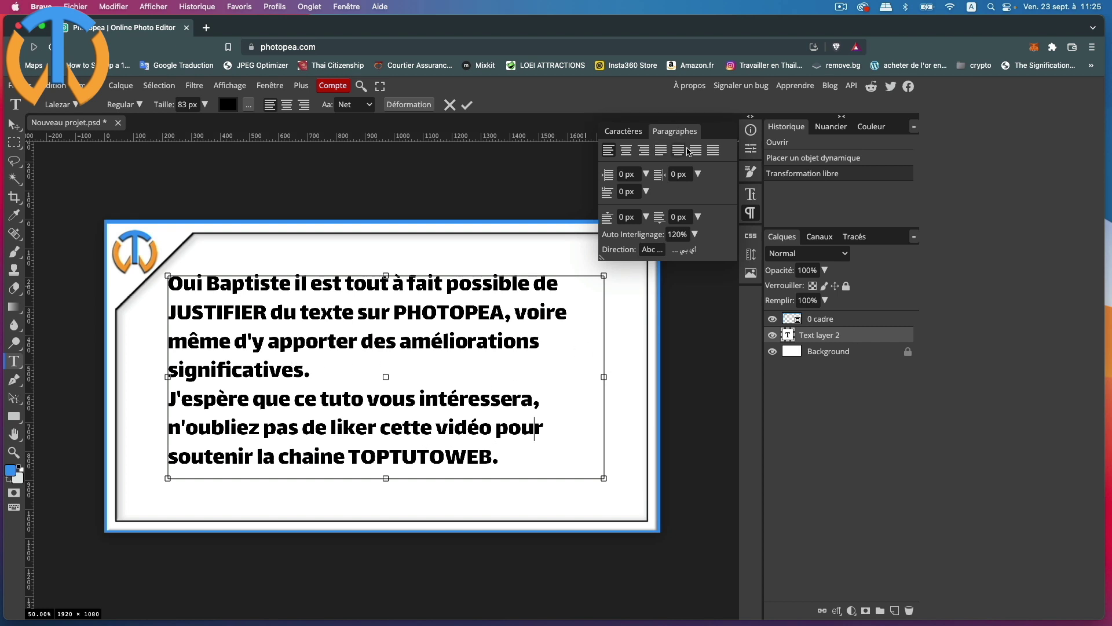
drag(498, 457, 172, 288)
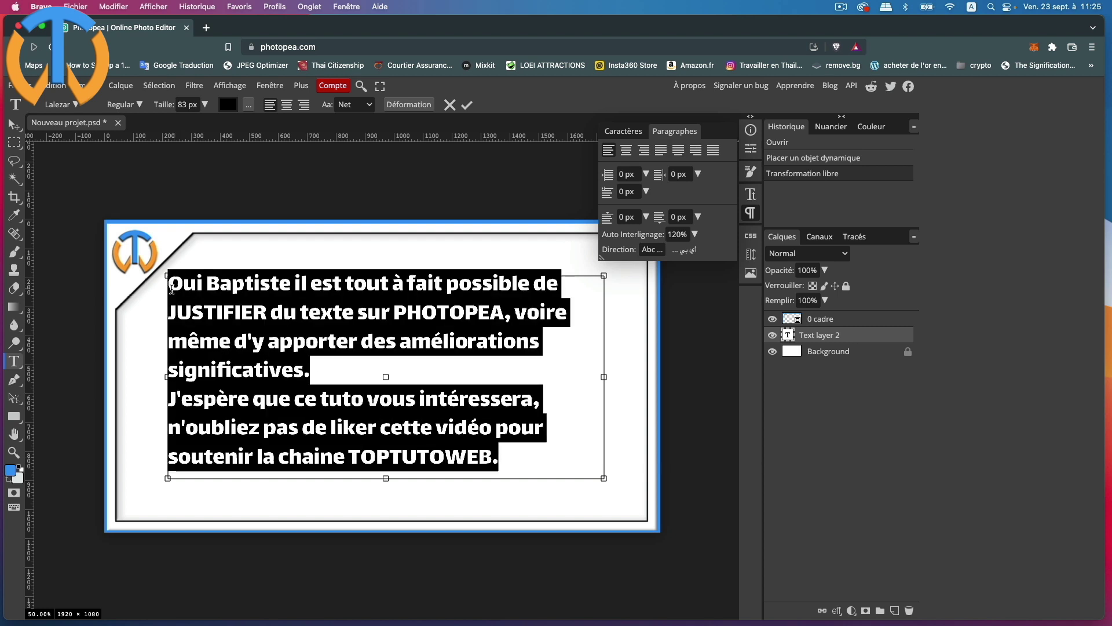
click(715, 153)
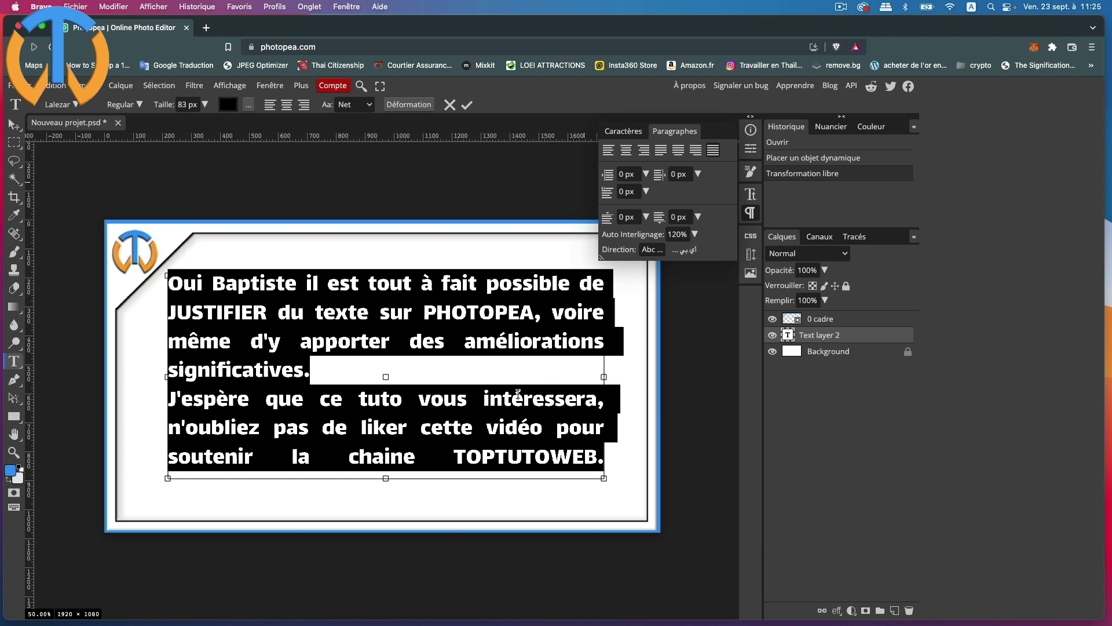
click(661, 151)
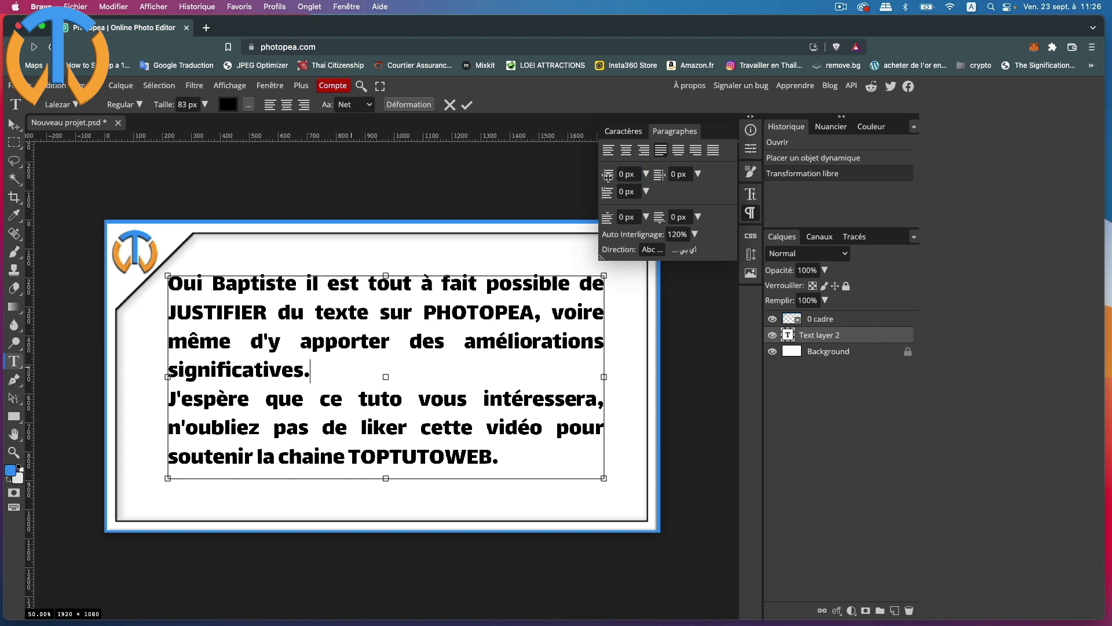
Set the first paragraph's left indent to 25 px, right indent to 35 px and first-line indent to 78 px
drag(607, 176, 617, 171)
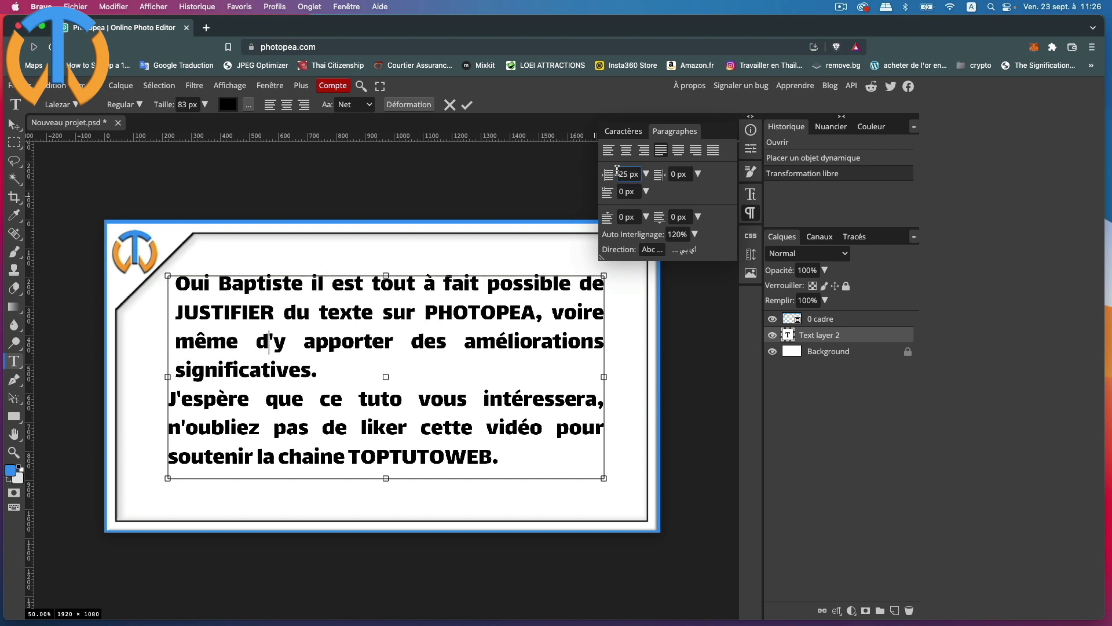
drag(662, 175, 674, 171)
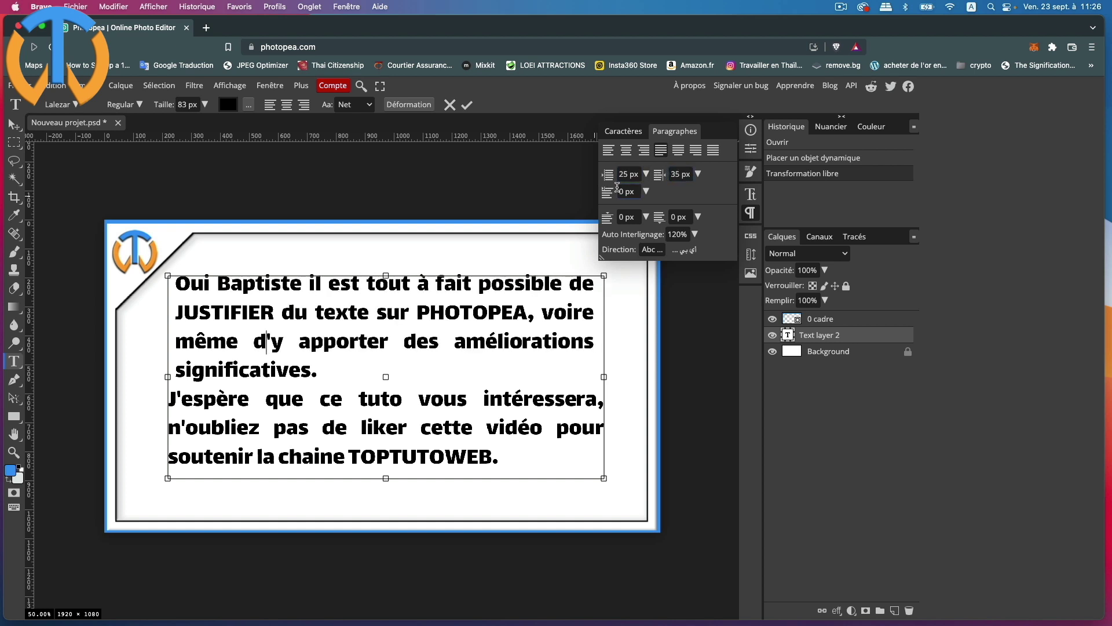
drag(609, 192, 635, 193)
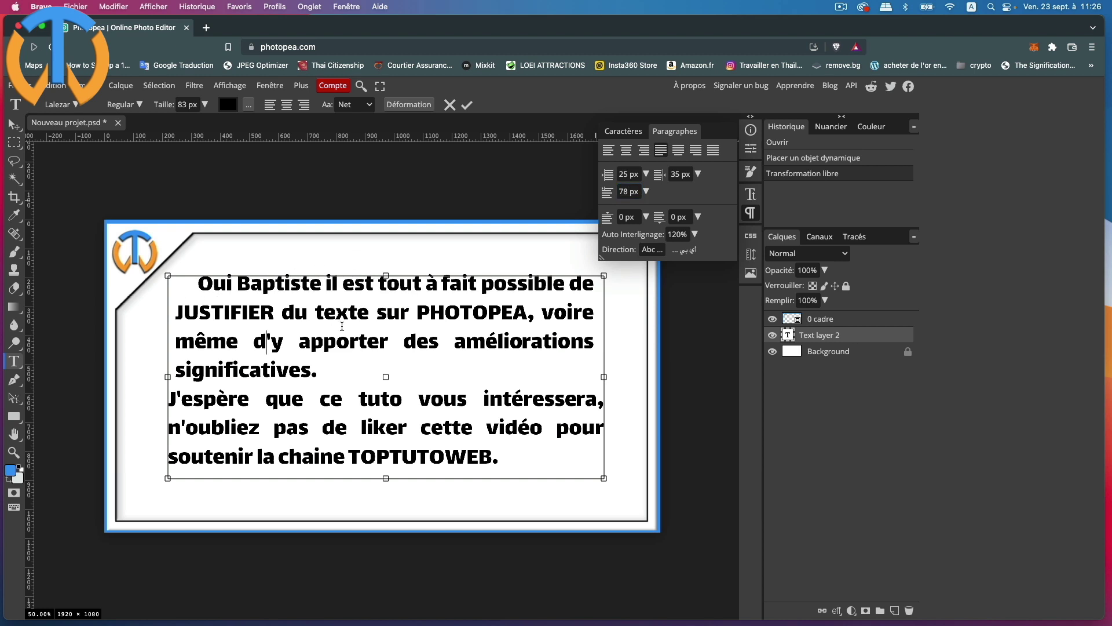
Give the second paragraph a 29 px left indent, 21 px right indent, 61 px first-line indent and 23 px space before
click(316, 401)
drag(607, 174, 668, 174)
click(669, 175)
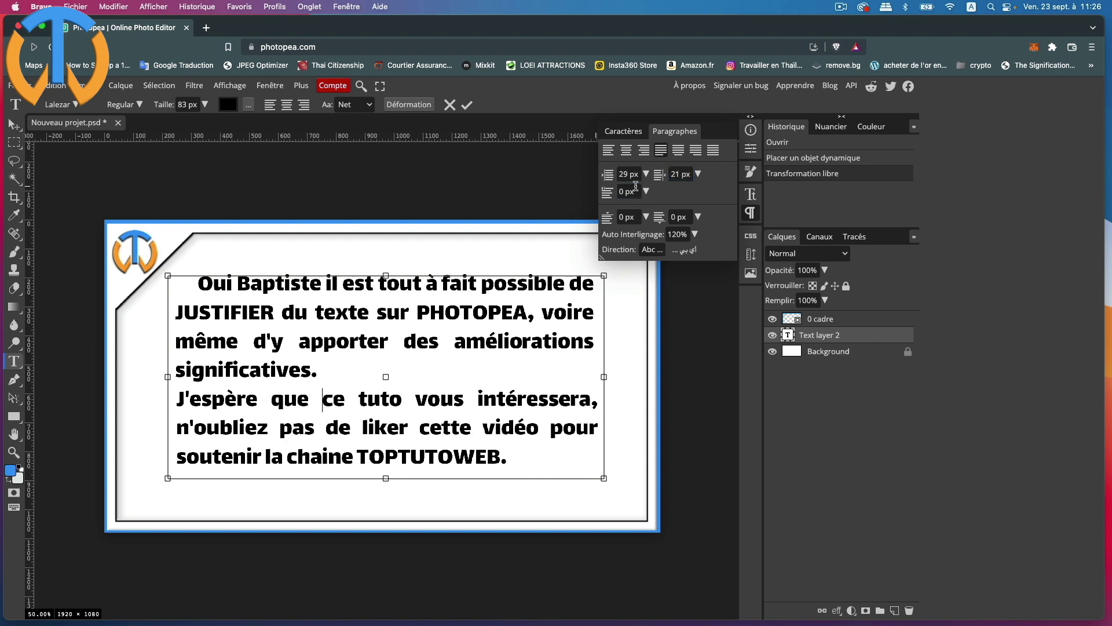
mouse_move(614, 195)
mouse_down()
mouse_move(631, 190)
mouse_move(617, 218)
mouse_up()
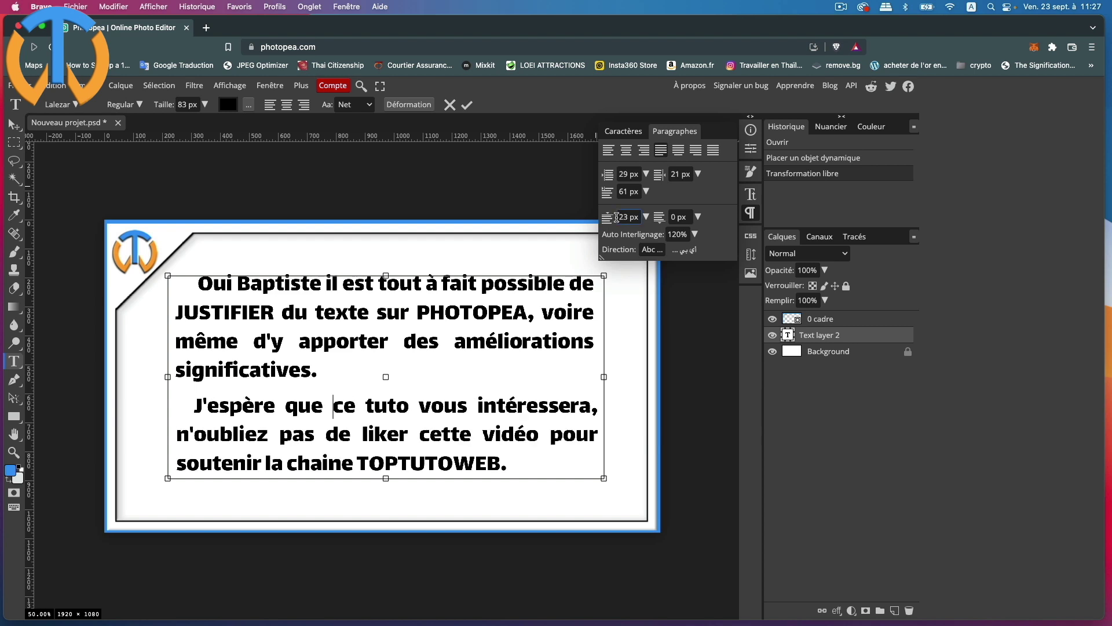
Enlarge the text box on all four sides to about 1700 x 800 px within the frame
drag(168, 377, 136, 376)
drag(607, 376, 630, 376)
click(385, 283)
drag(384, 275, 384, 262)
drag(383, 478, 382, 492)
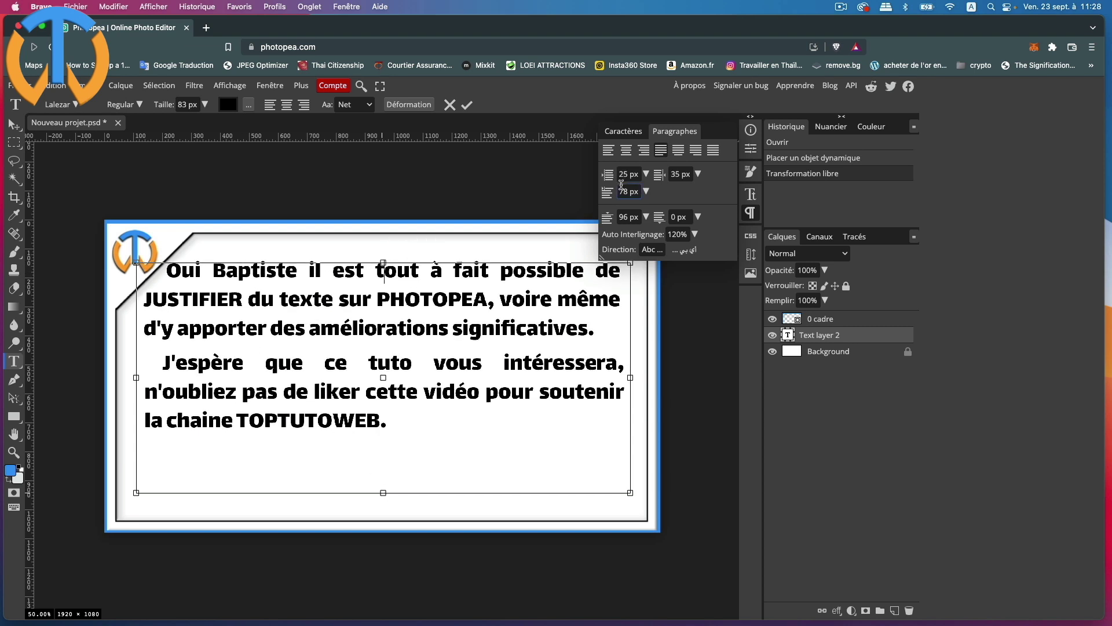
Set first-line indents of 100 px and 92 px, plus the second paragraph's 23 px left indent, 68 px space before and 19 px after; commit the text
drag(605, 193, 620, 193)
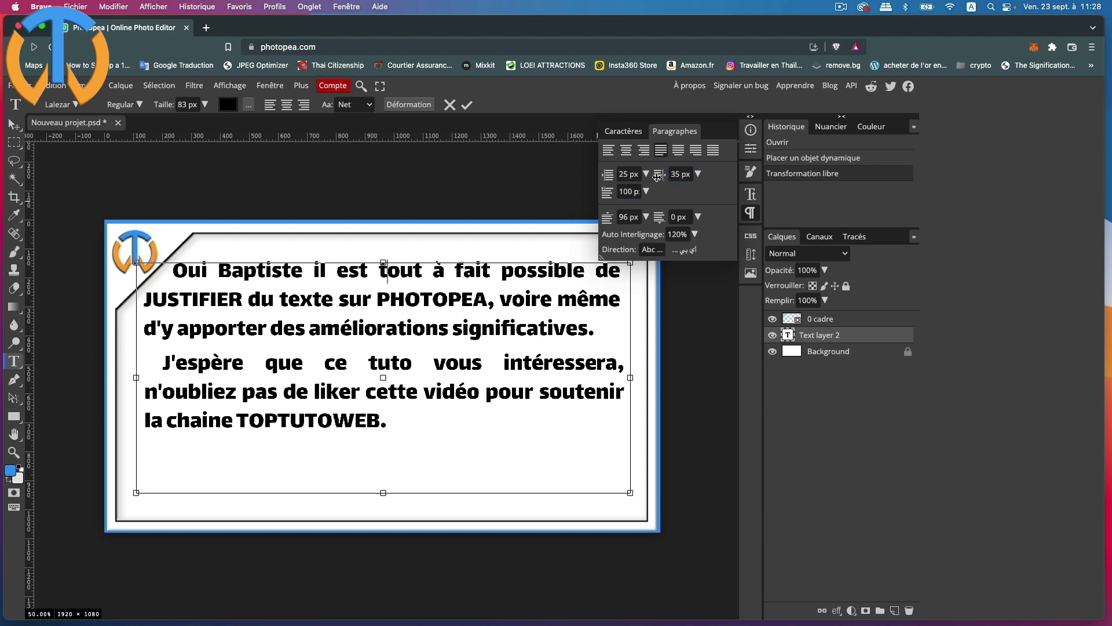
click(224, 366)
drag(608, 175, 621, 218)
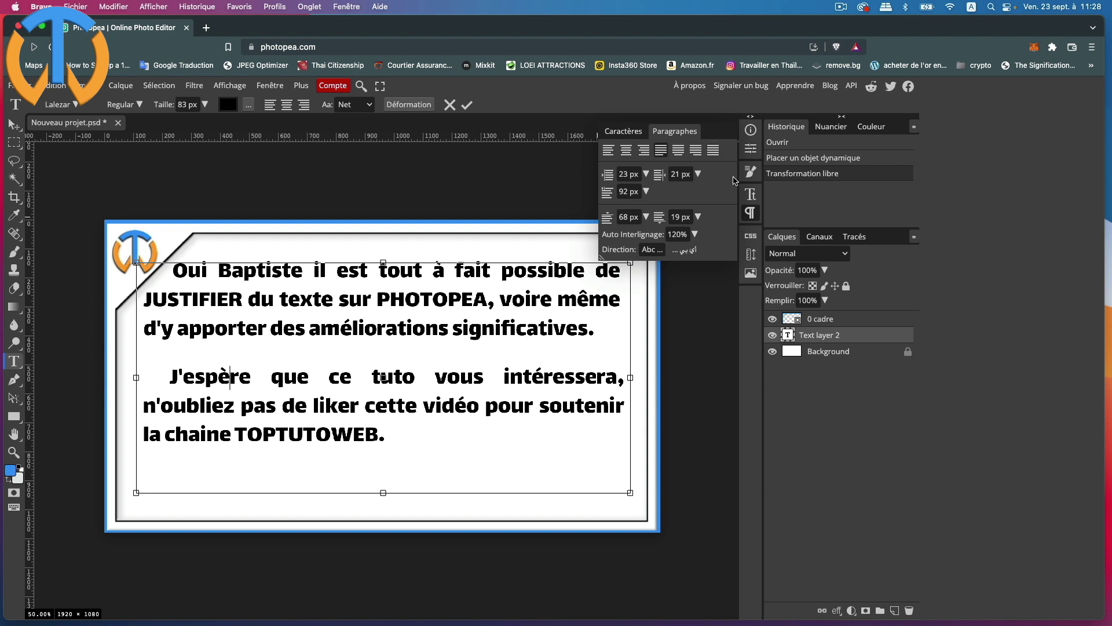
click(752, 214)
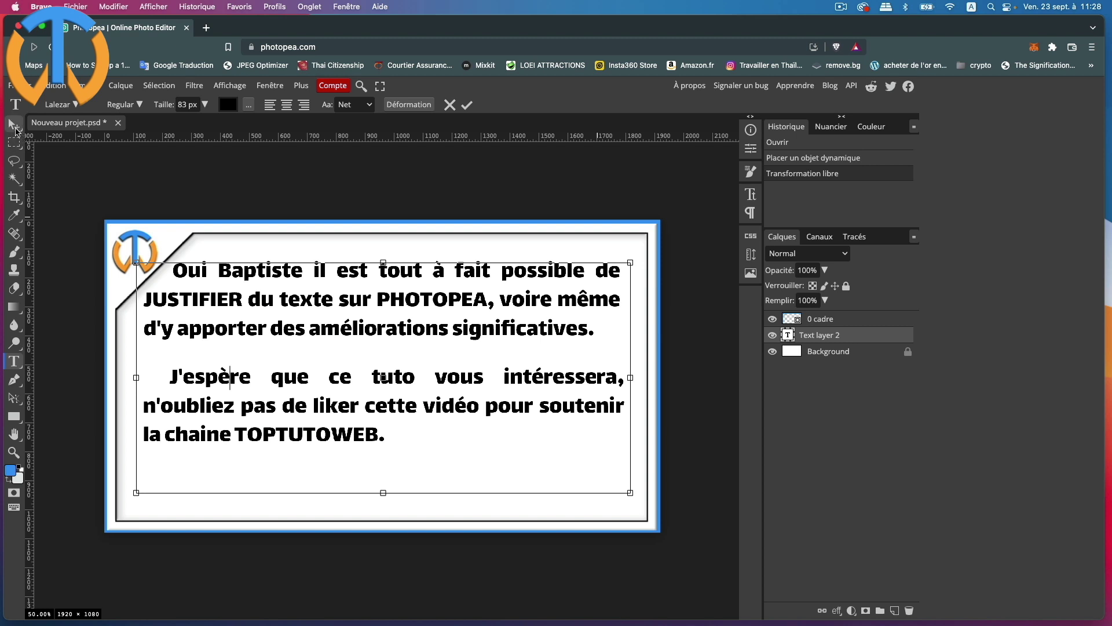
click(13, 124)
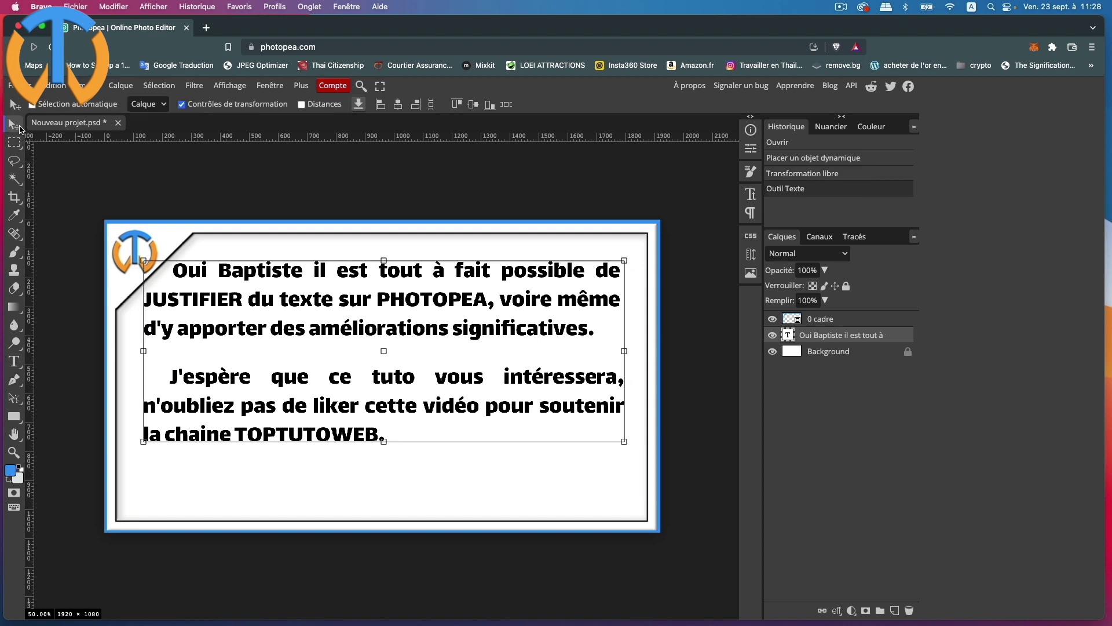
Center the text block in the frame, then stretch its height to about 115 % and pull its left edge slightly inward, applying the transform
drag(417, 331, 417, 355)
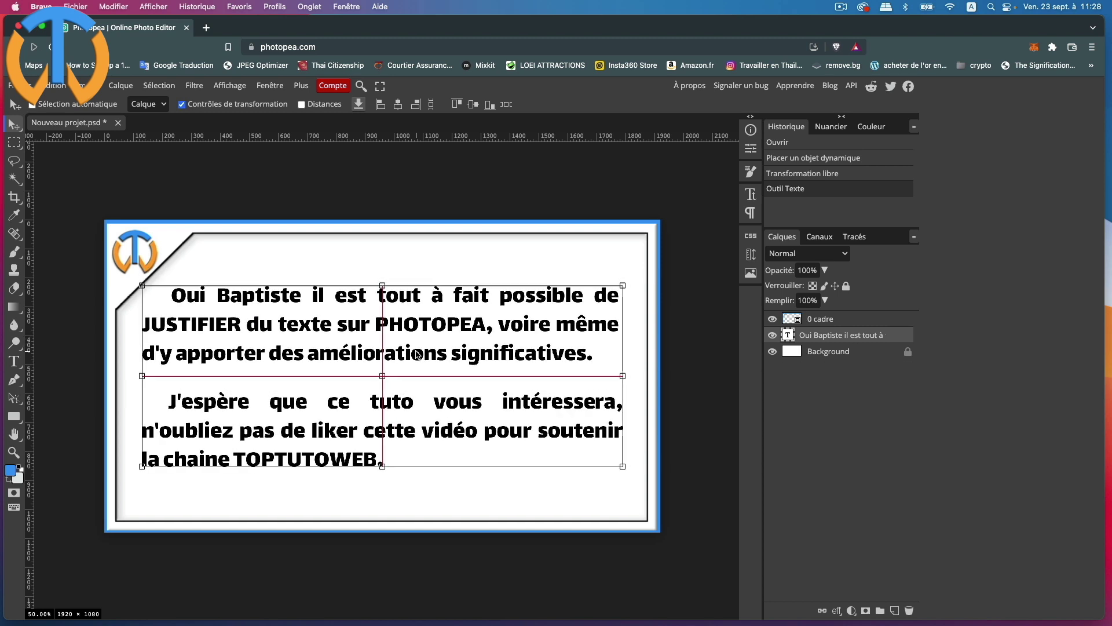
drag(417, 355, 418, 355)
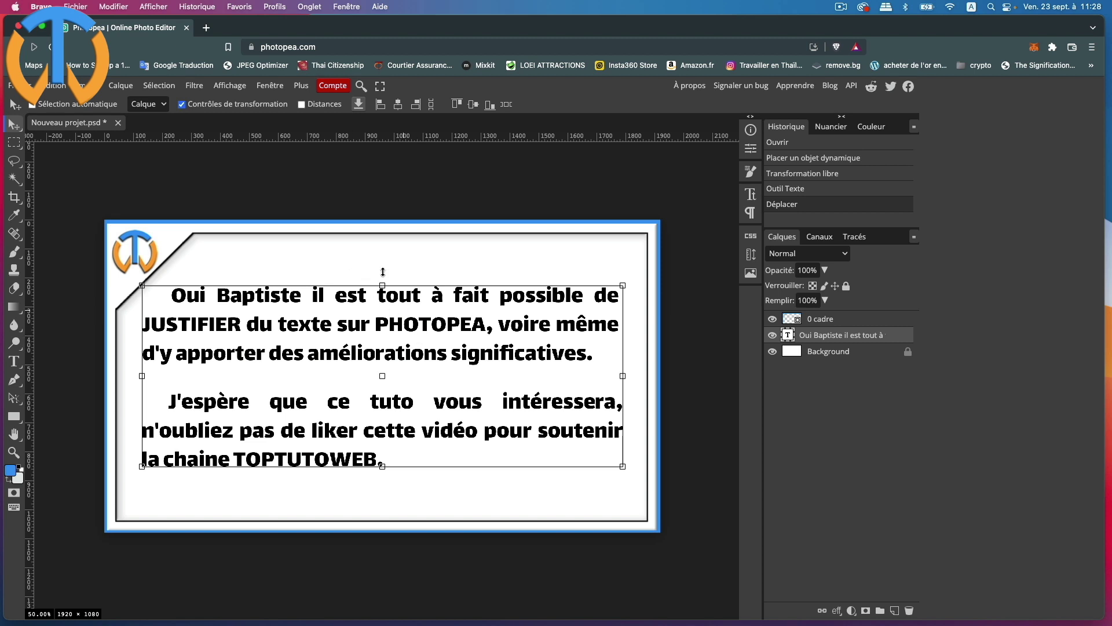
mouse_move(420, 381)
mouse_down()
mouse_move(419, 365)
mouse_move(416, 376)
mouse_up()
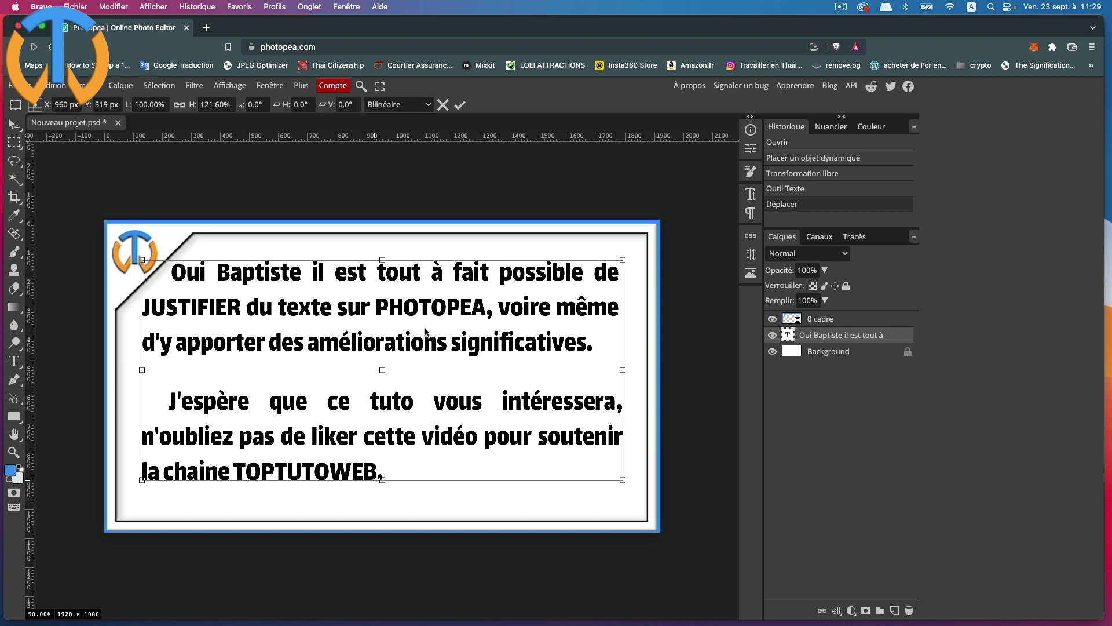
mouse_move(382, 260)
mouse_down()
mouse_move(383, 241)
mouse_move(383, 254)
mouse_up()
drag(382, 480, 382, 462)
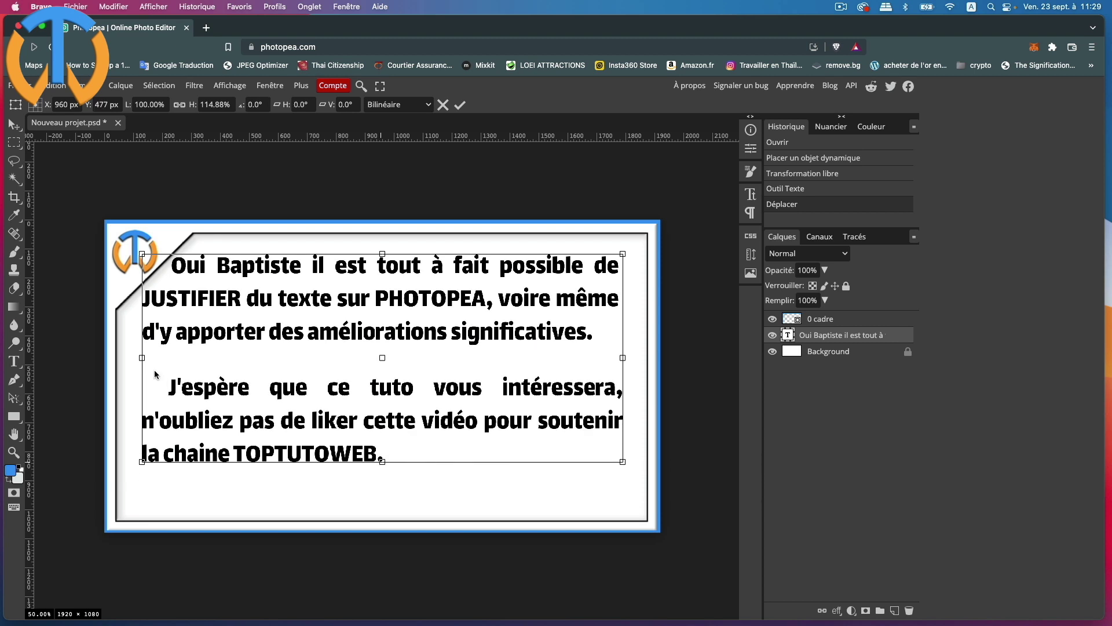
drag(146, 361, 154, 361)
key(Return)
Place the image photopea.png from the elements folder of vignette YT into the project
click(10, 86)
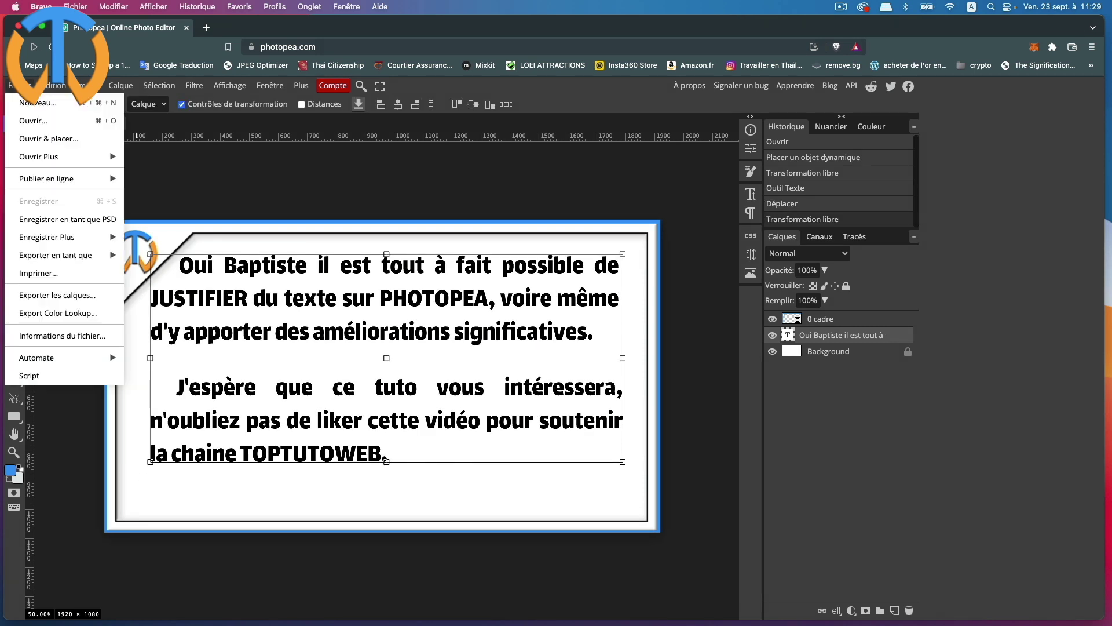
click(34, 139)
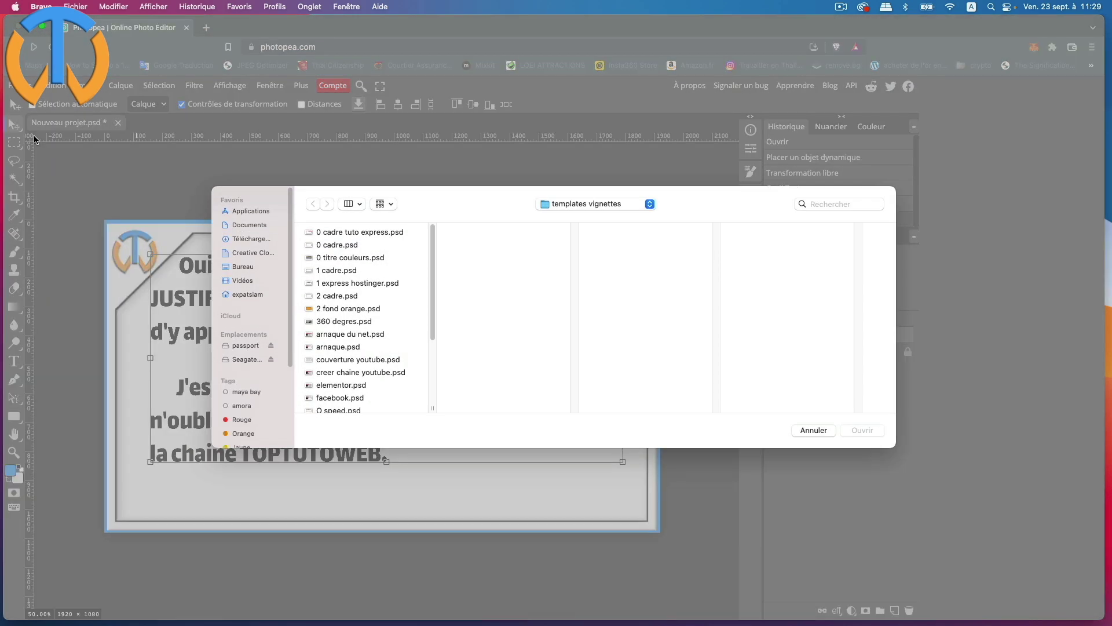
click(600, 203)
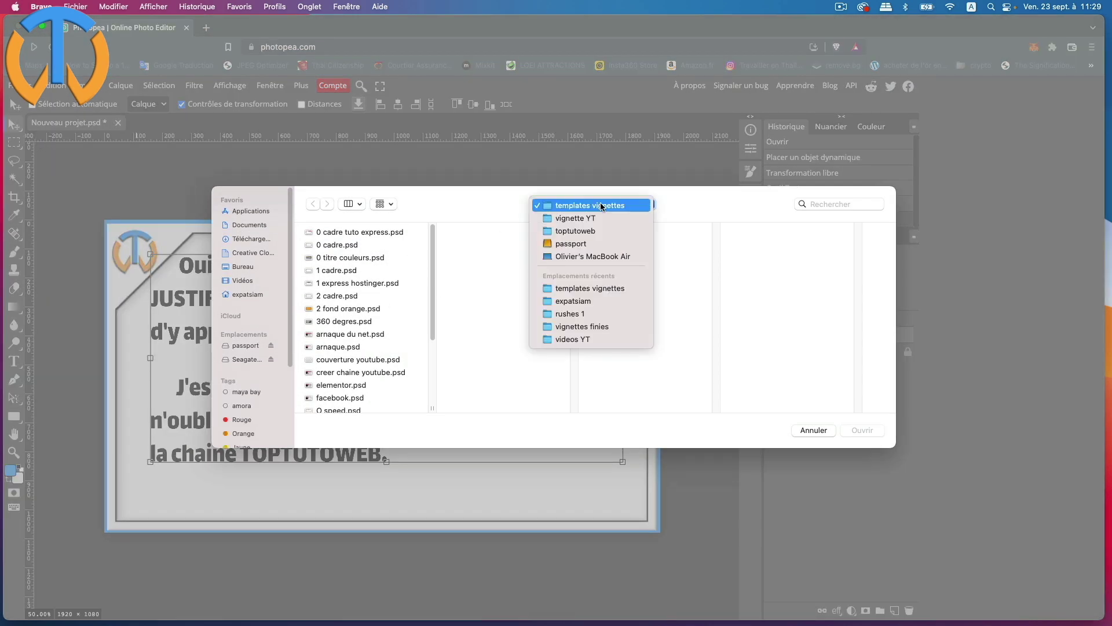
click(593, 218)
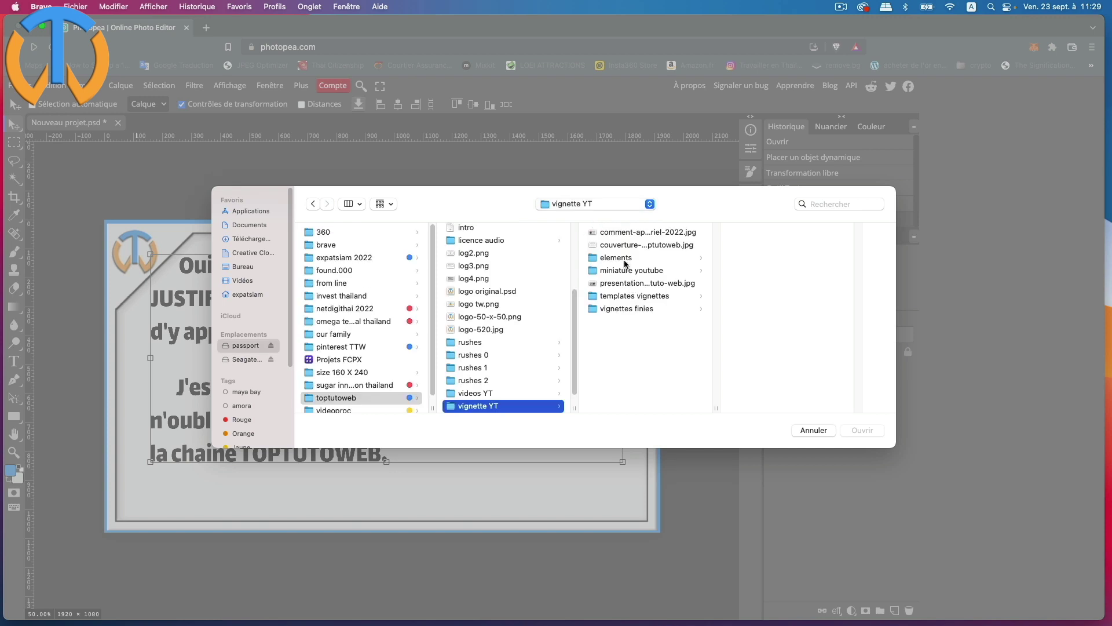
click(625, 258)
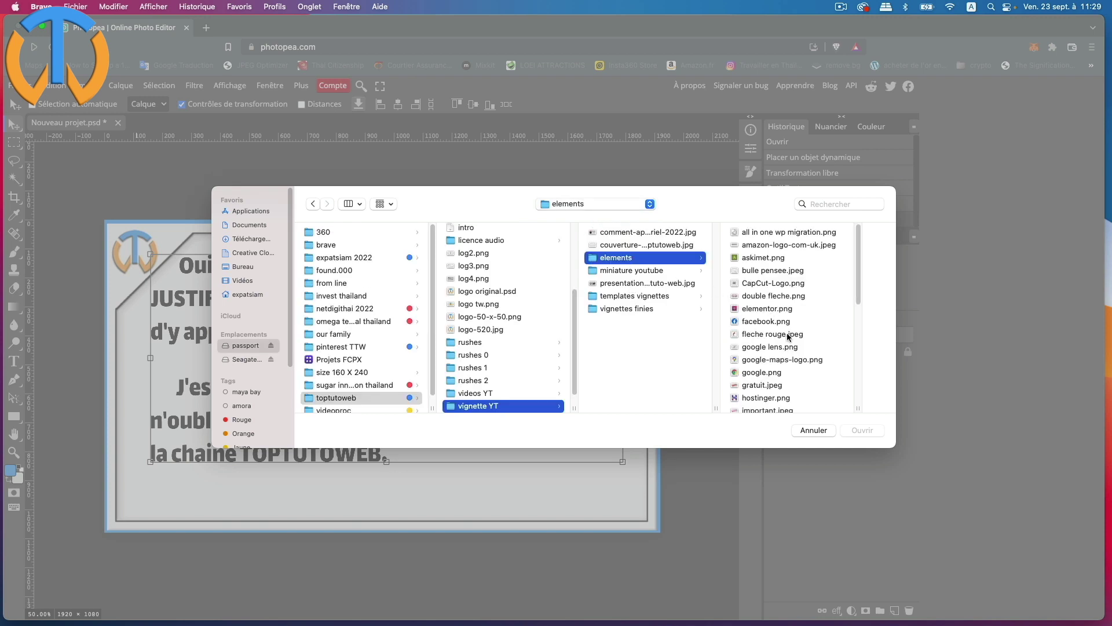
scroll(789, 343, down, 4)
click(777, 359)
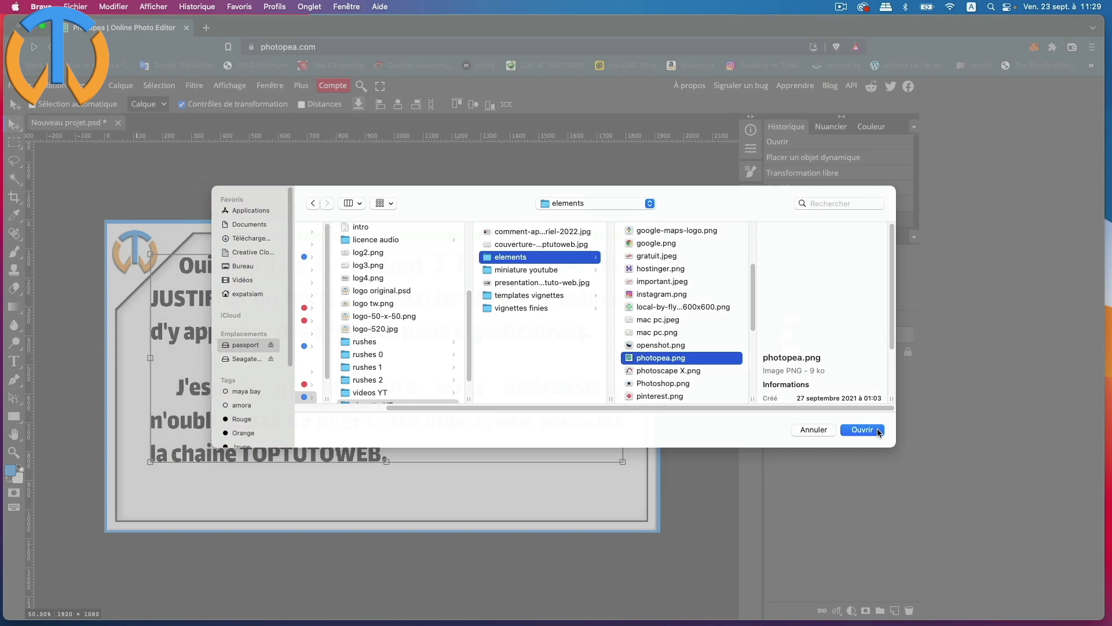
click(882, 429)
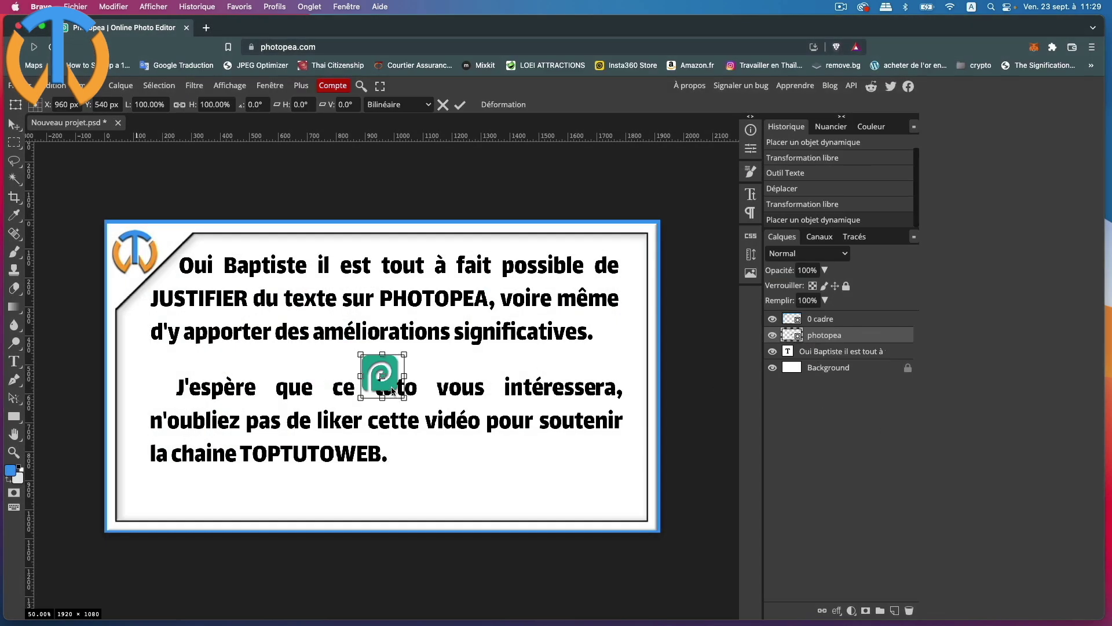
Scale the Photopea logo to about 185 %, rotate it 9° and position it beneath the second paragraph, beside its last line
drag(393, 391, 473, 492)
drag(484, 455, 507, 435)
drag(438, 498, 425, 512)
drag(516, 508, 481, 495)
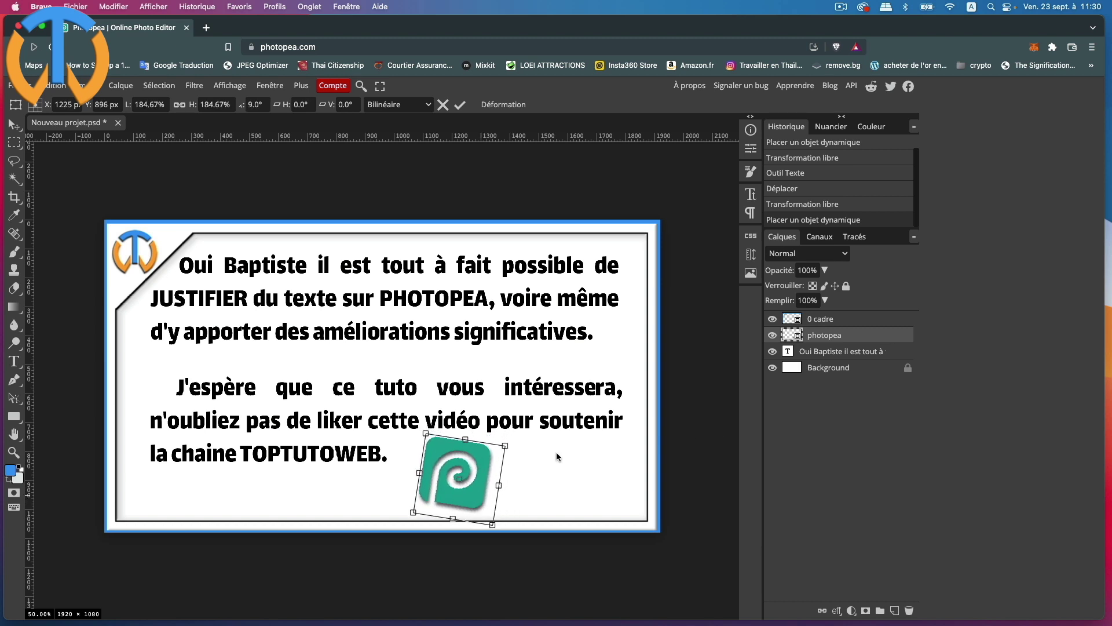
Add the Biseautage & estampage and Ombre portée effects to the photopea layer
double_click(875, 338)
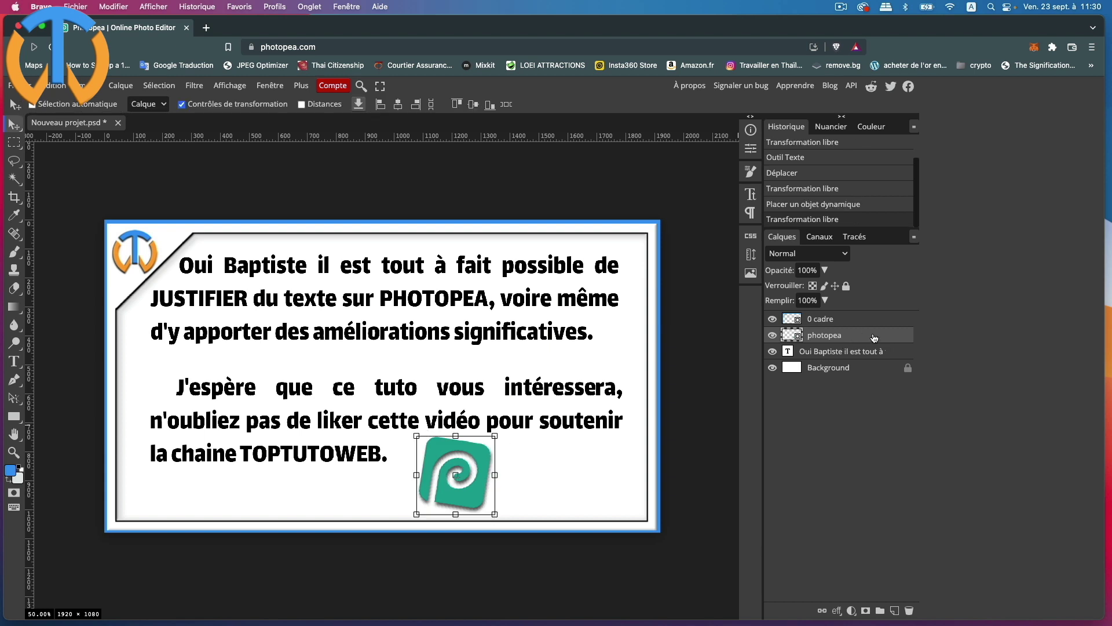
drag(393, 183, 849, 173)
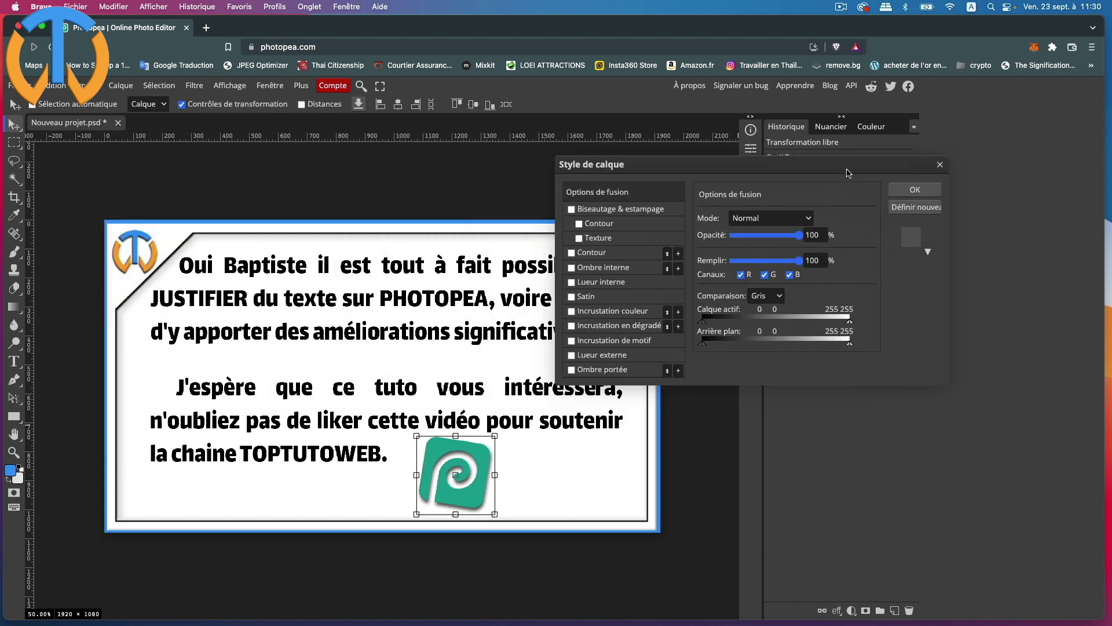
click(571, 209)
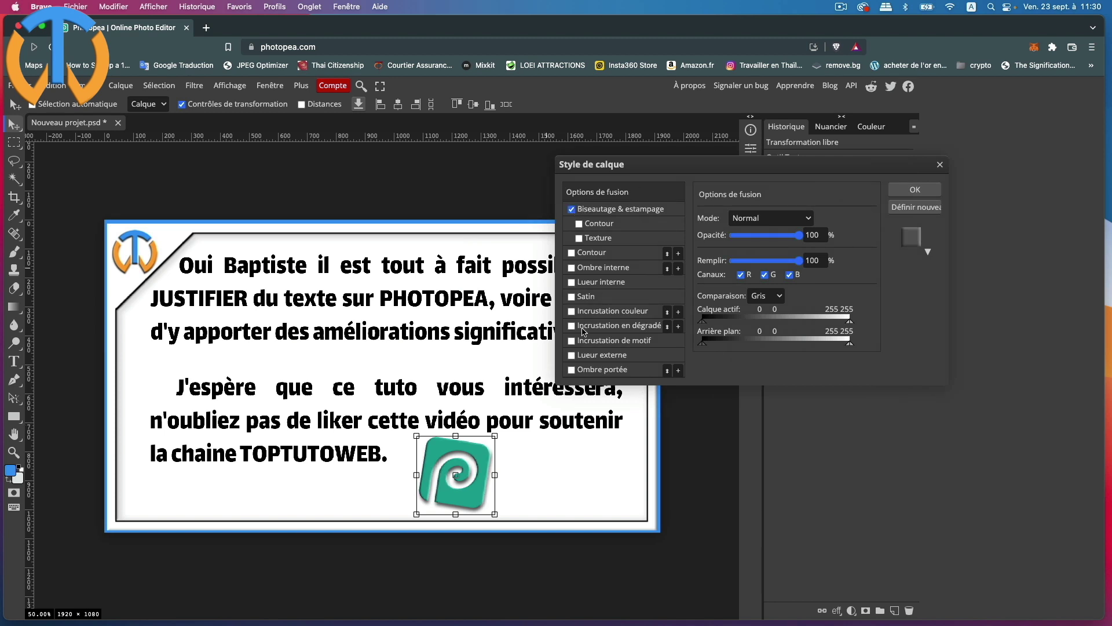
click(572, 371)
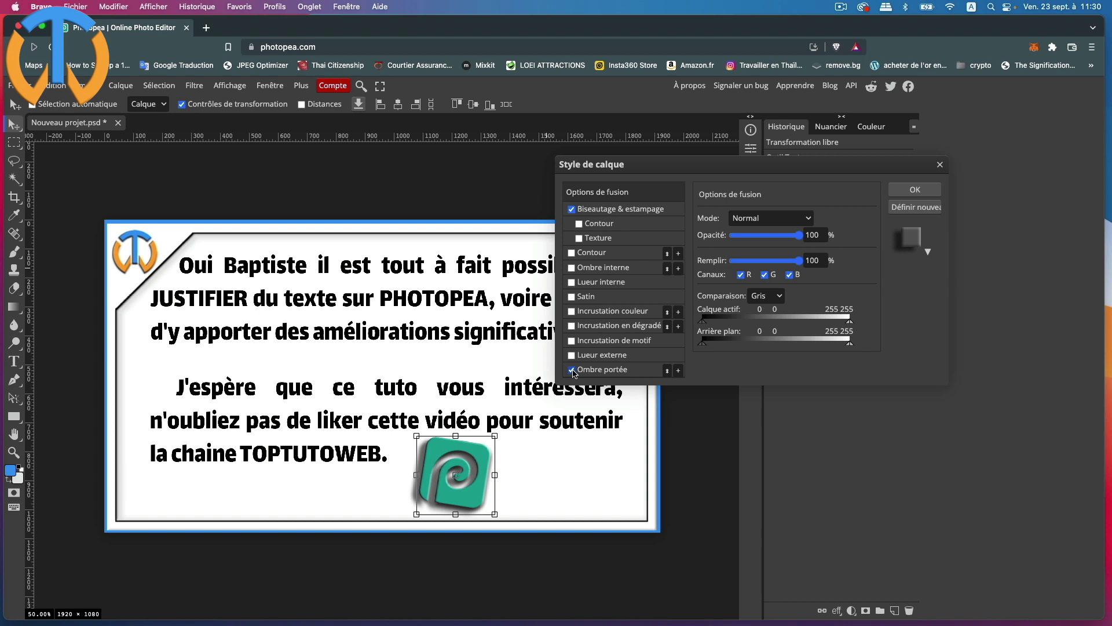
Set the logo's drop shadow to 46 % opacity, 9 px distance and 16 px size, and apply the layer style
click(637, 370)
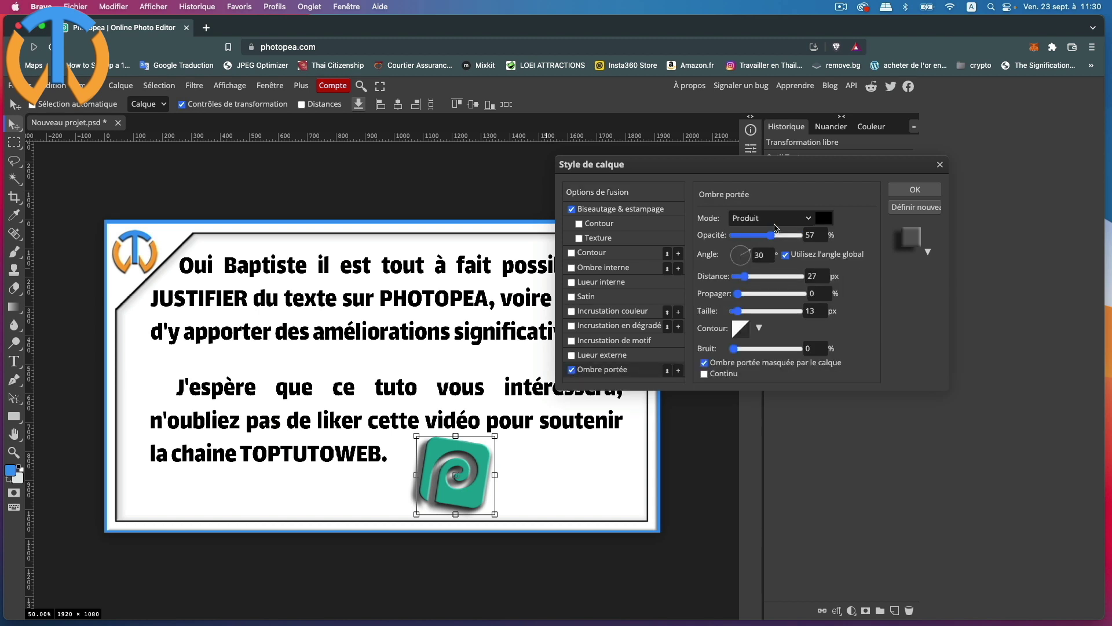
drag(772, 235, 765, 235)
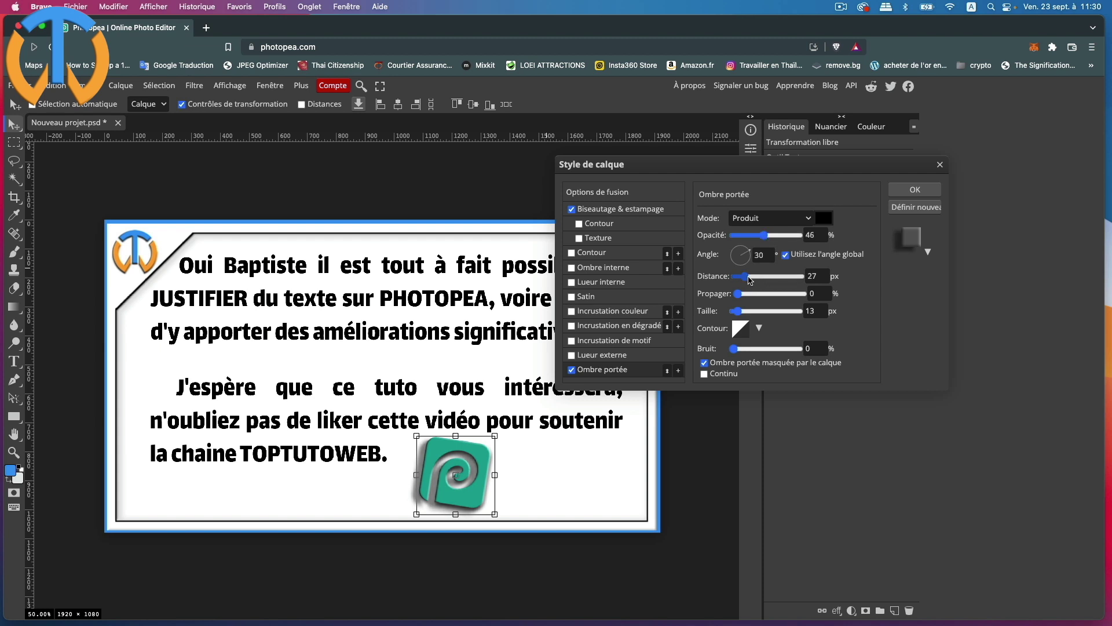
drag(745, 277, 739, 281)
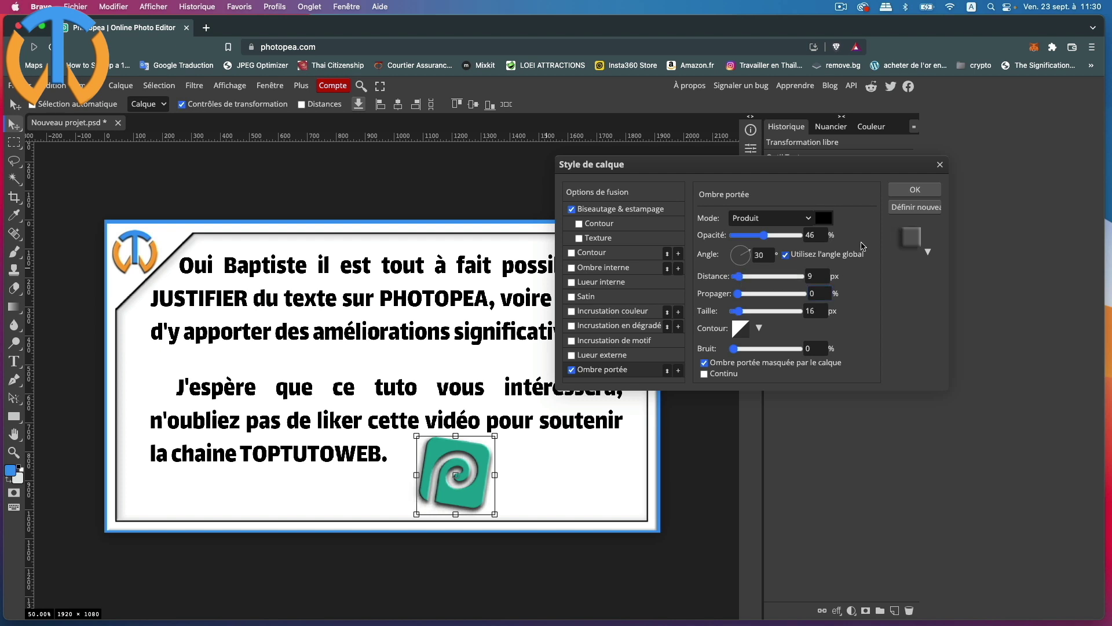
click(912, 190)
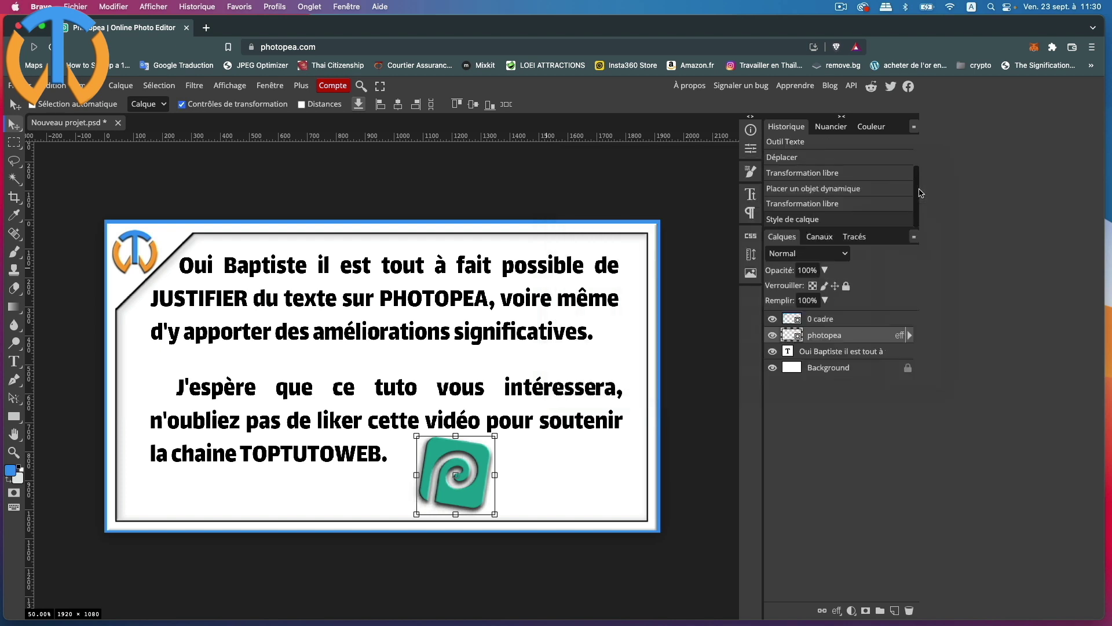